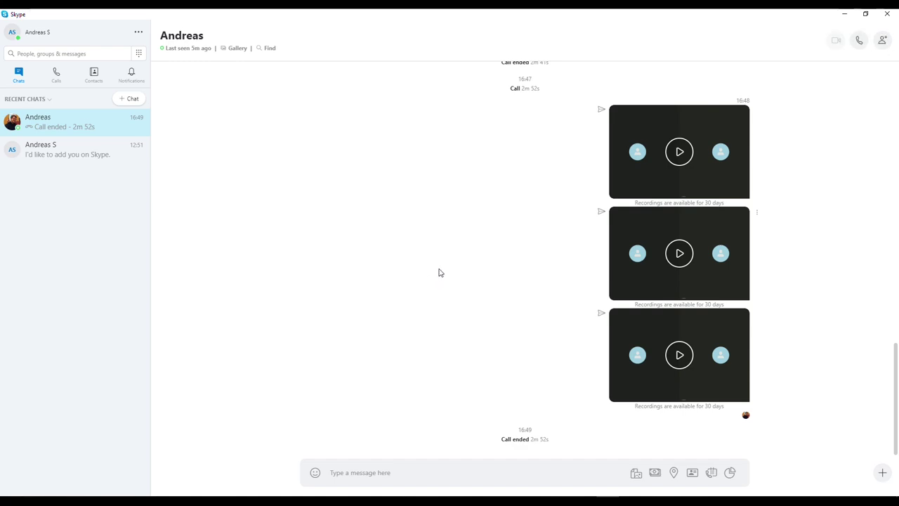
Start a voice call with the contact in the open chat and start recording the call
click(858, 40)
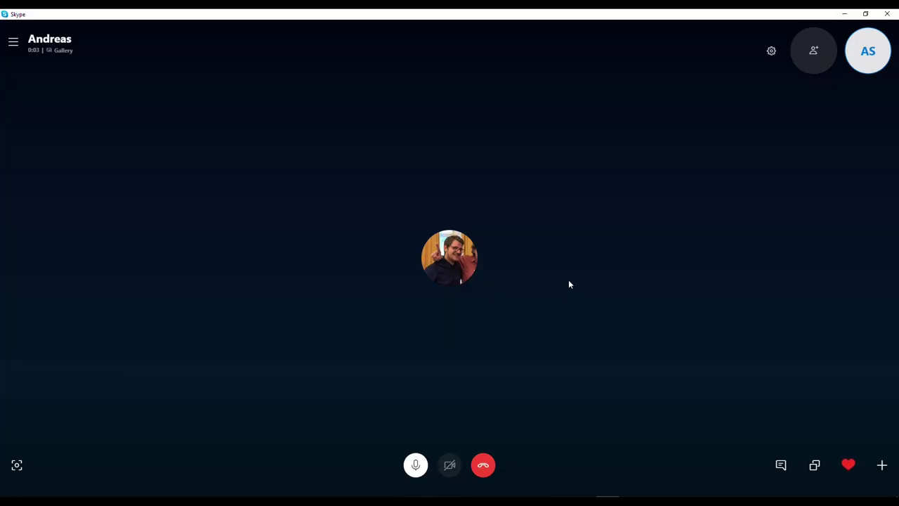
mouse_move(443, 466)
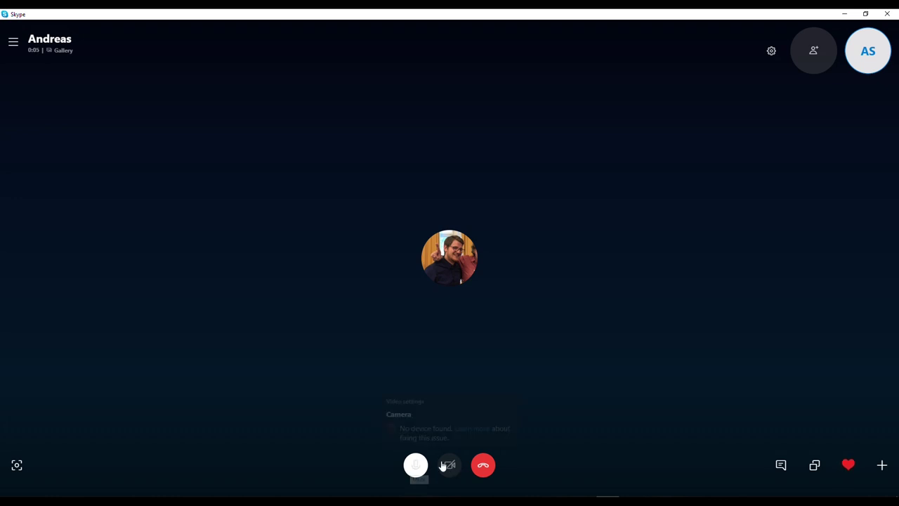
click(887, 467)
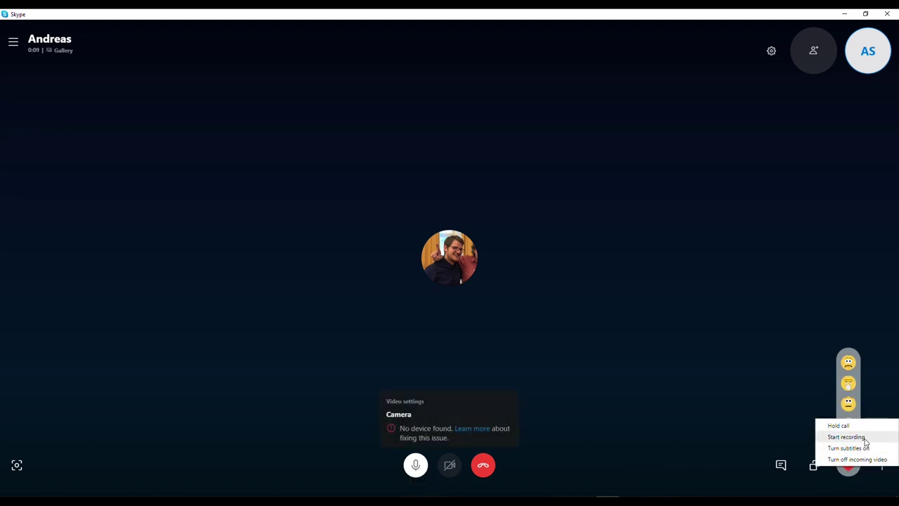
click(888, 398)
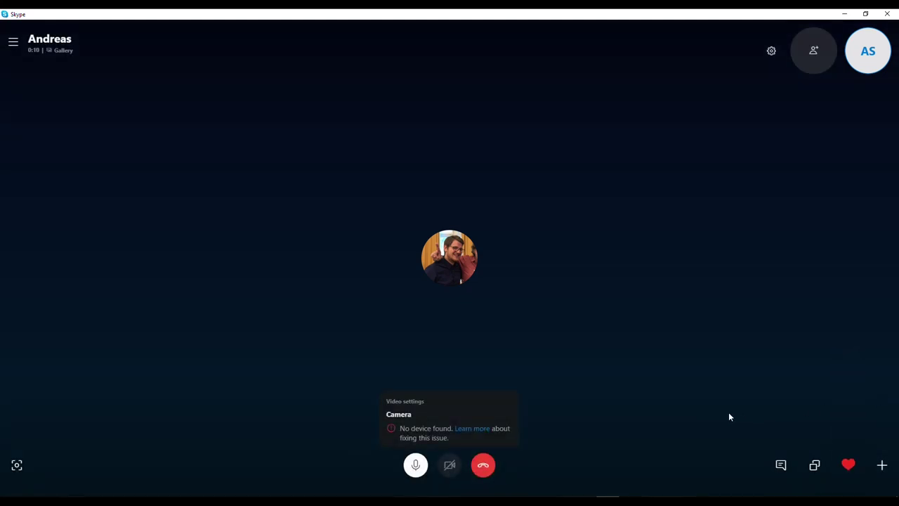
click(883, 467)
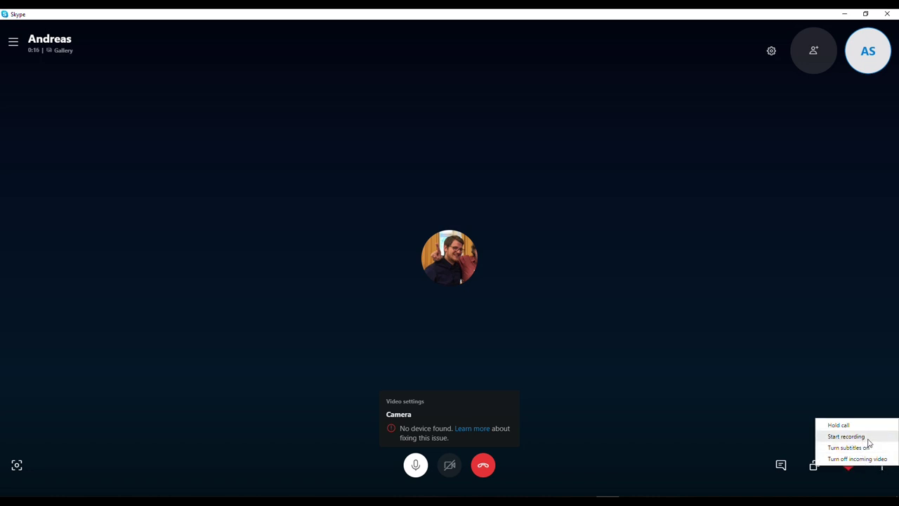
click(869, 443)
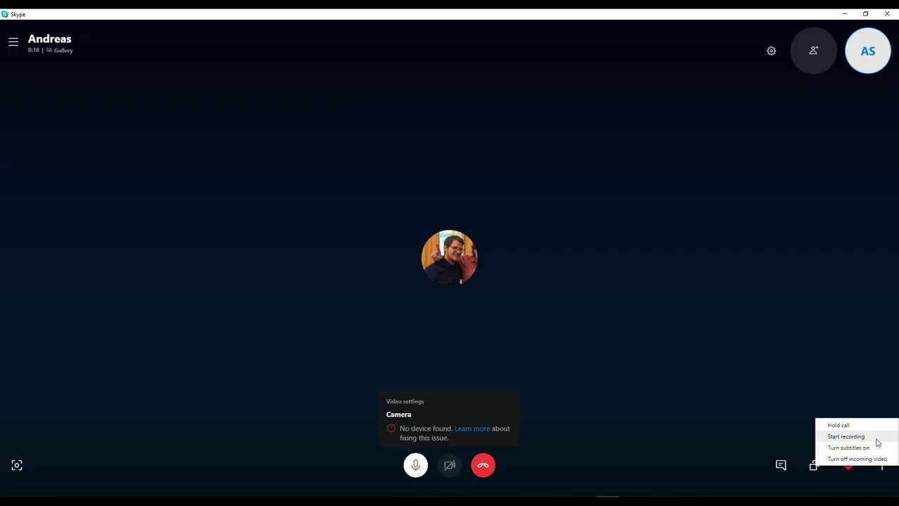
click(876, 439)
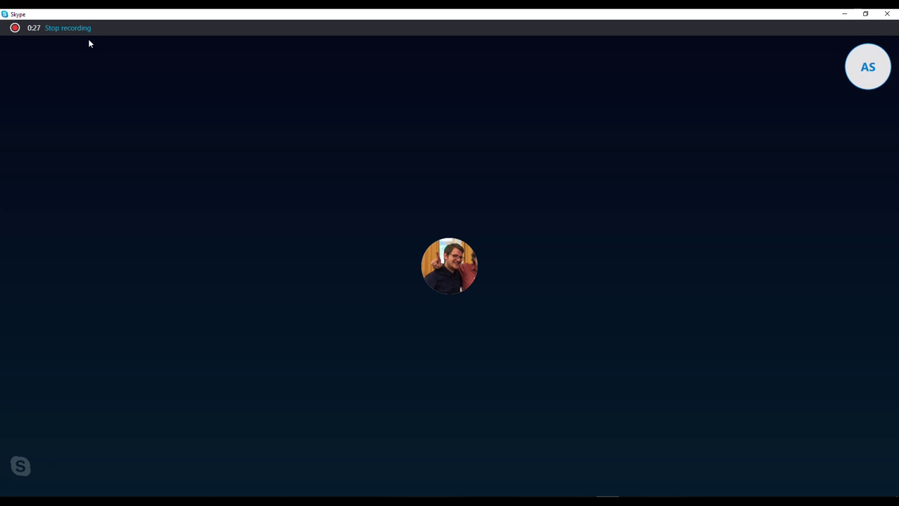
Stop the call recording and end the call
click(69, 31)
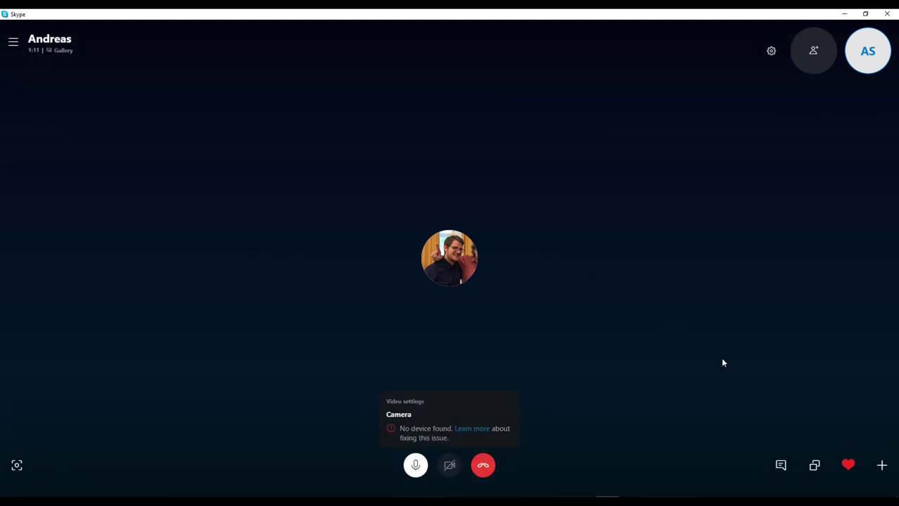
click(482, 466)
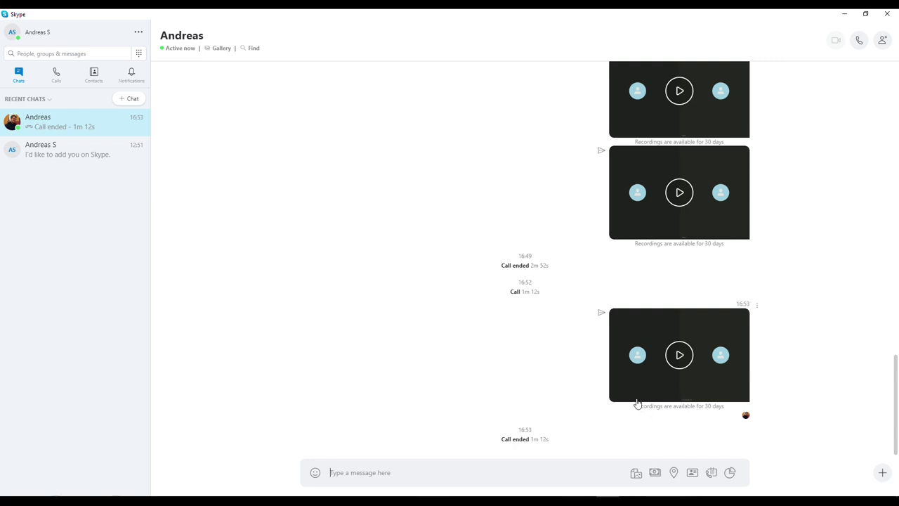
Start saving the newest call recording to the Downloads folder and add "_example" to its file name
click(757, 306)
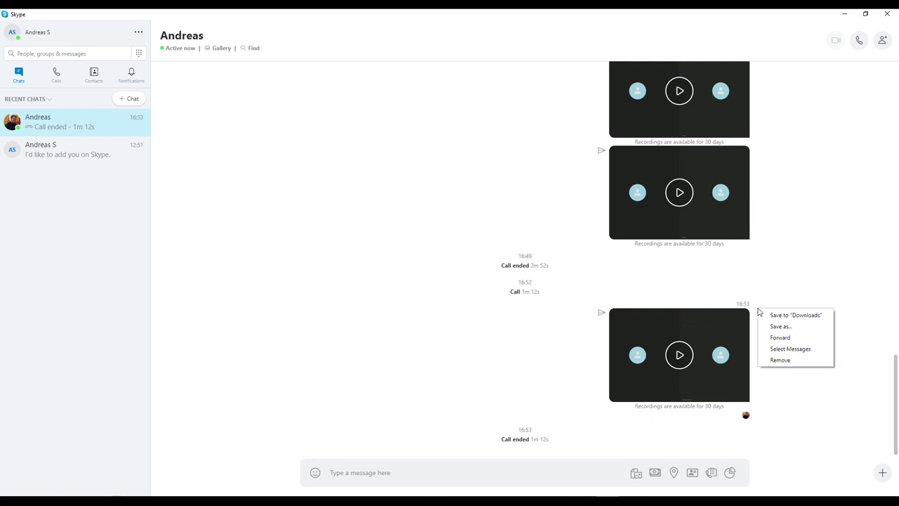
click(793, 328)
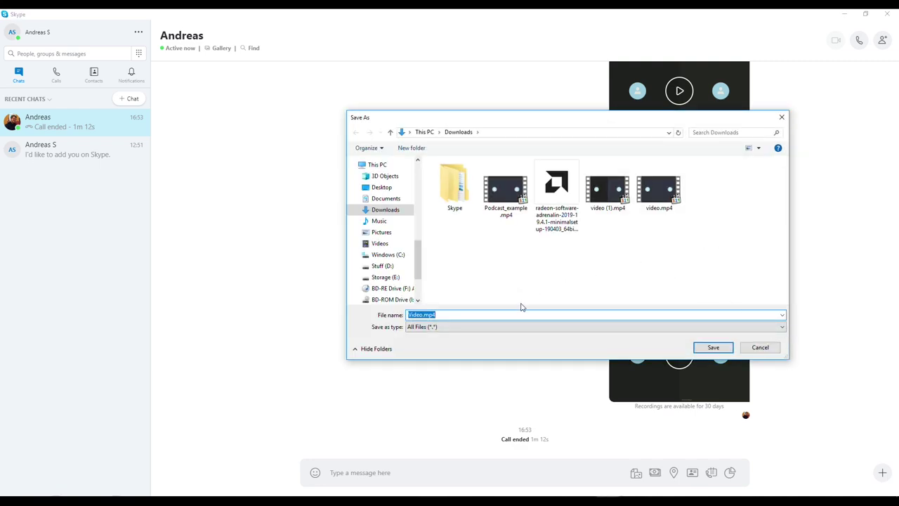
click(423, 315)
text(_example)
key(ctrl+a)
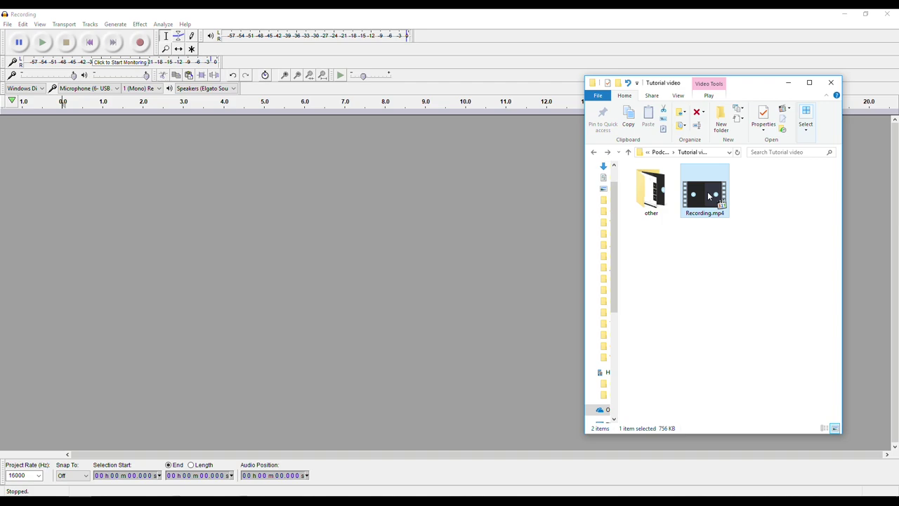
Switch to Audacity and import Recording.mp4 from the Tutorial video folder as an audio track
drag(708, 197, 290, 205)
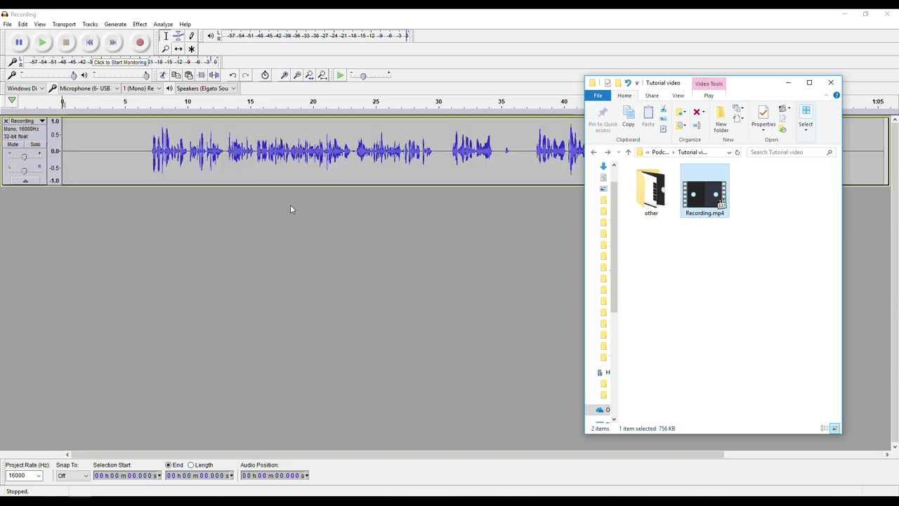
key(space)
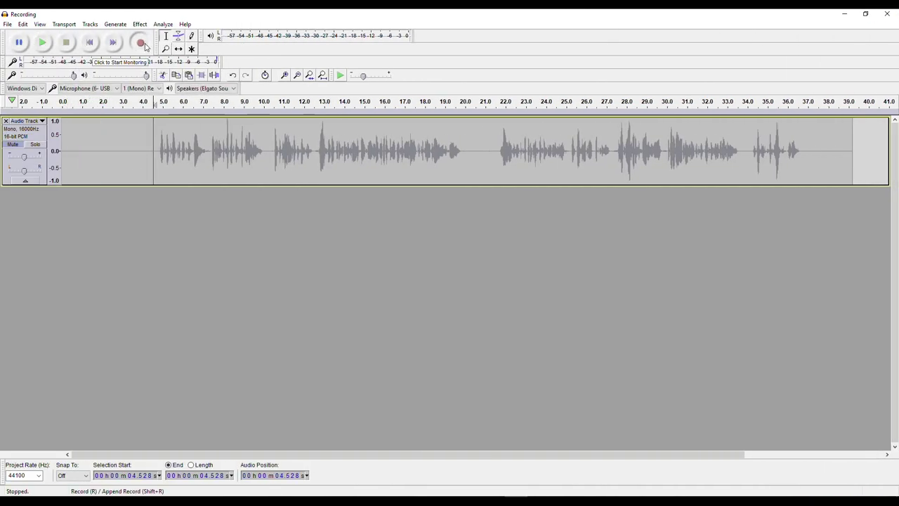
Record a new mono microphone track below the muted track, stopping at about 48.7 seconds
click(141, 43)
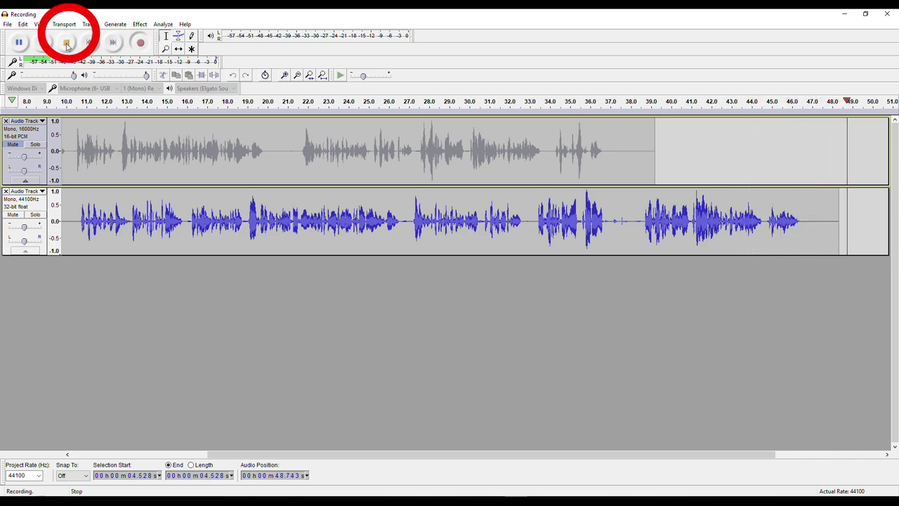
click(66, 42)
drag(218, 459, 78, 459)
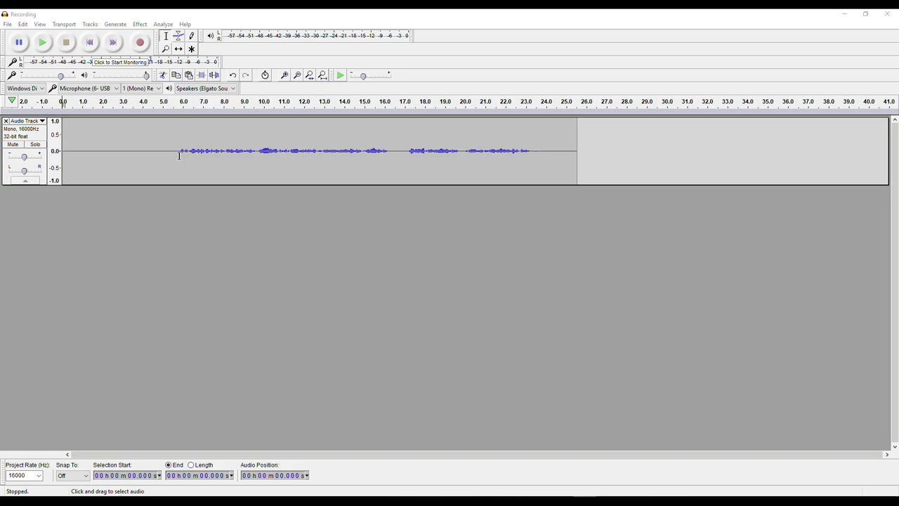
Play back the quiet audio track from about 5.4 seconds, just before the speech begins, and stop it
mouse_move(180, 152)
mouse_down()
mouse_move(245, 151)
mouse_move(190, 152)
mouse_up()
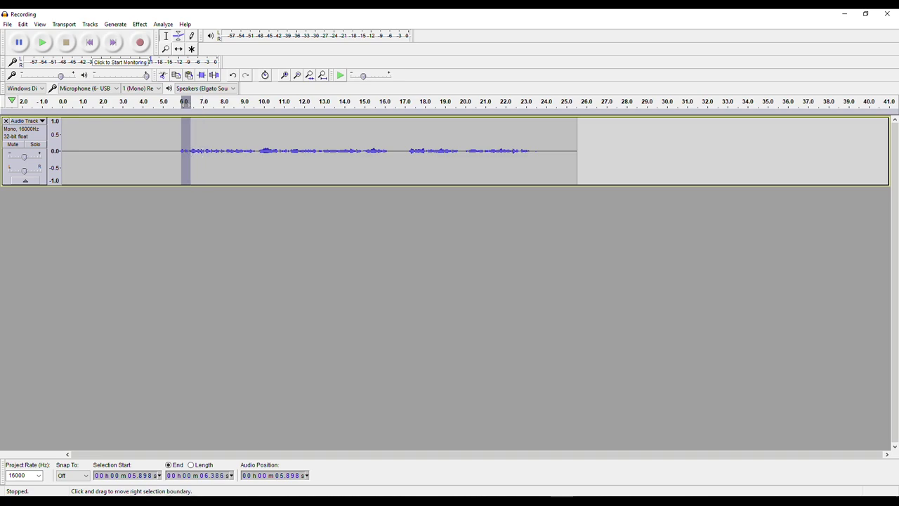
click(172, 152)
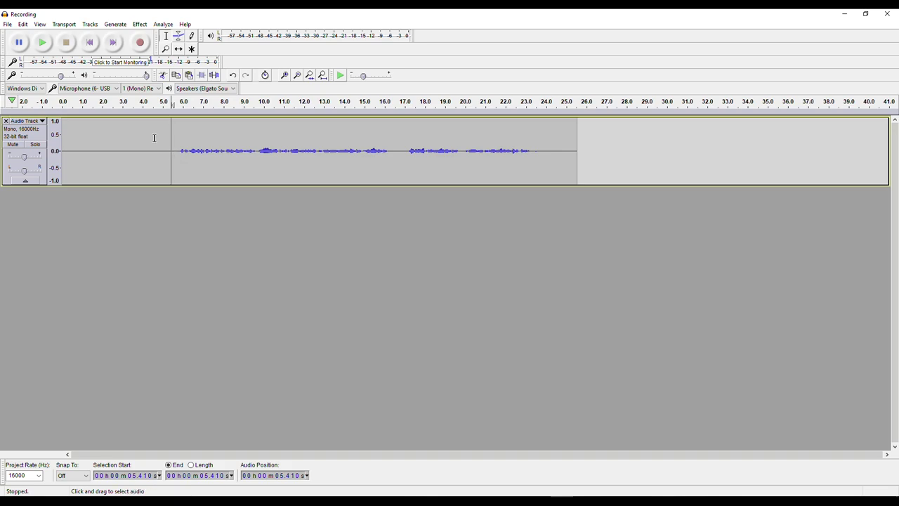
key(space)
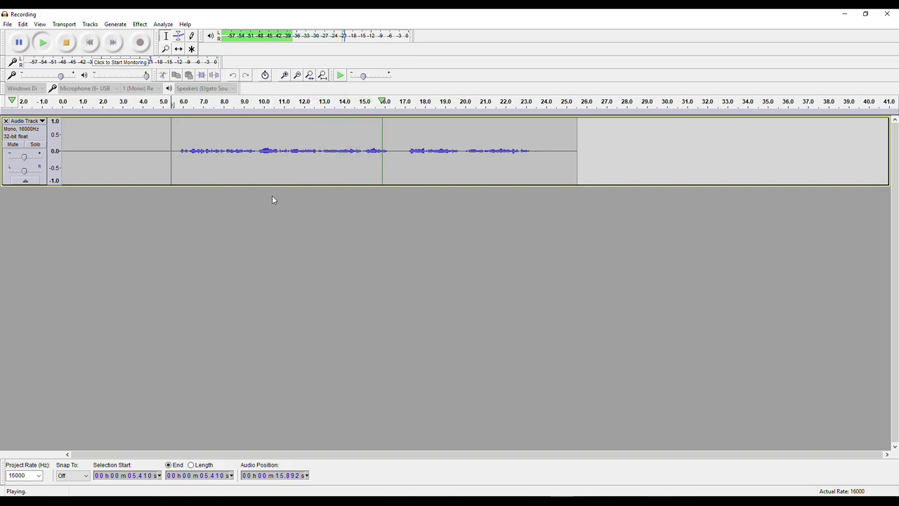
key(space)
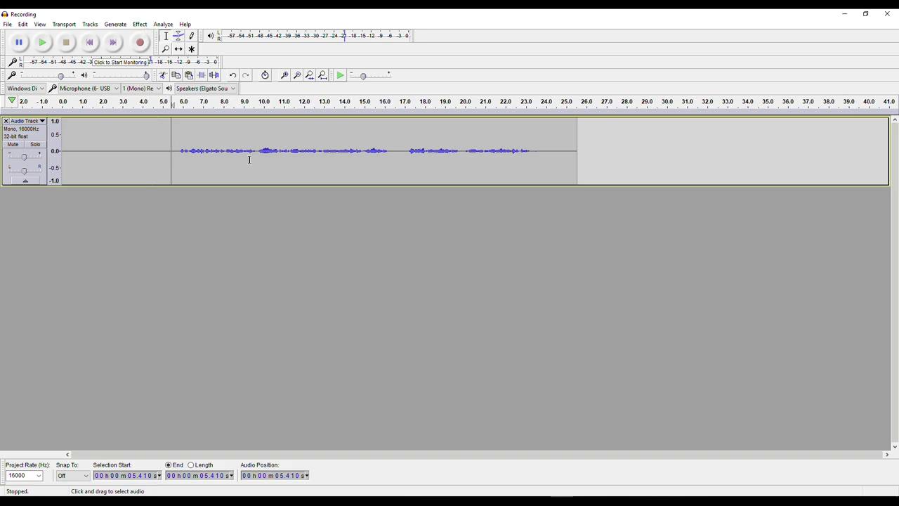
Select the entire audio track from beyond its end back to the start
drag(579, 152, 53, 153)
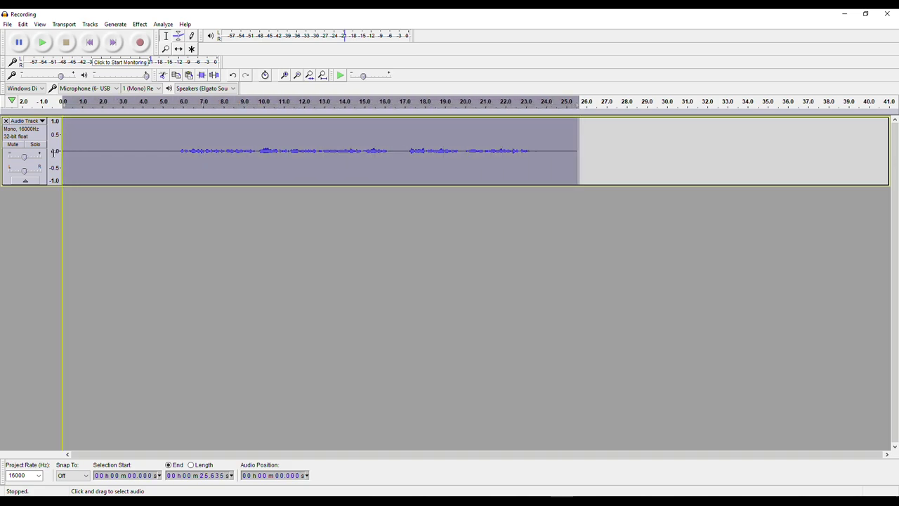
drag(586, 156, 56, 163)
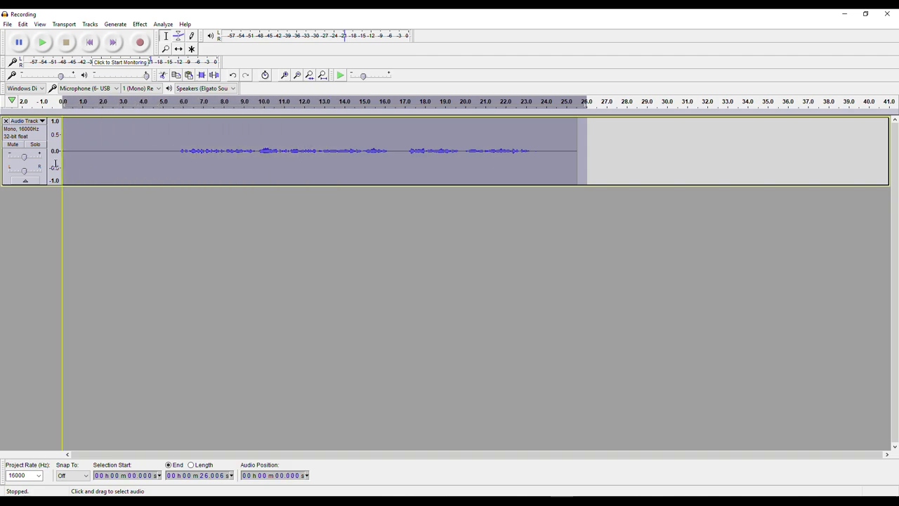
key(ctrl+a)
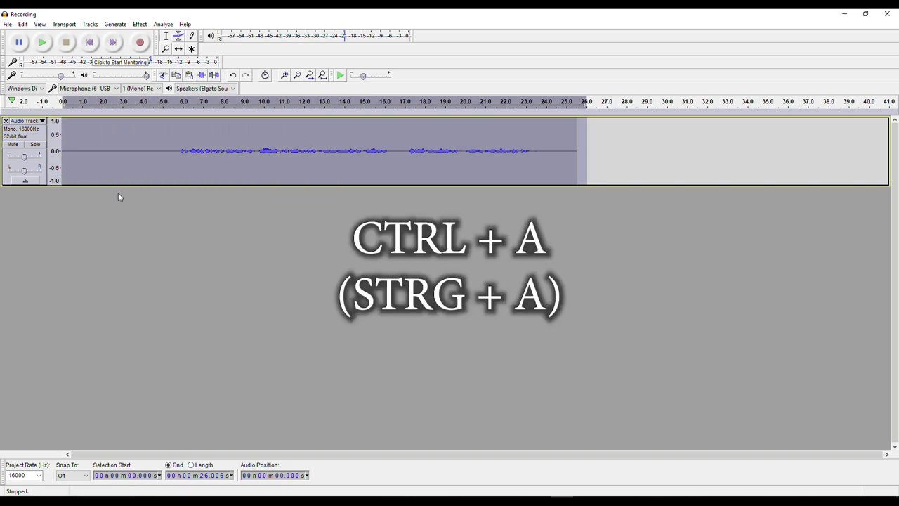
key(ctrl+a)
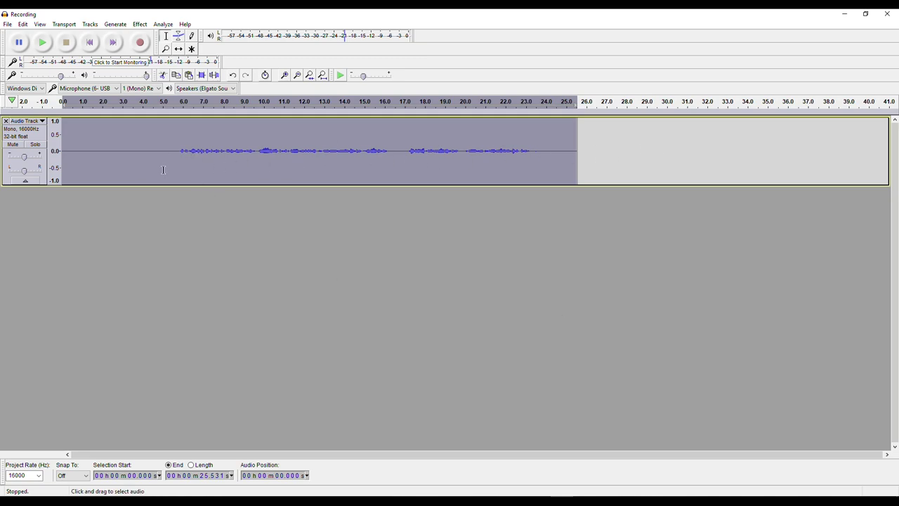
click(142, 164)
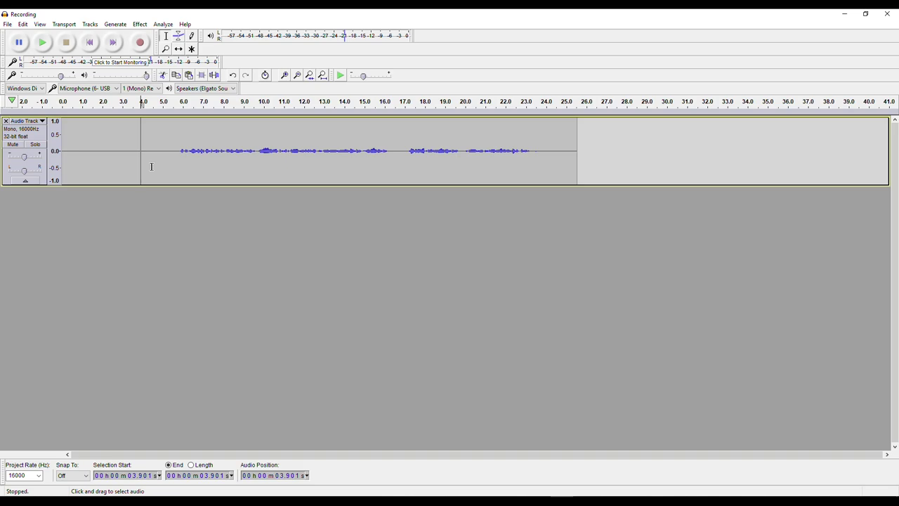
key(ctrl+a)
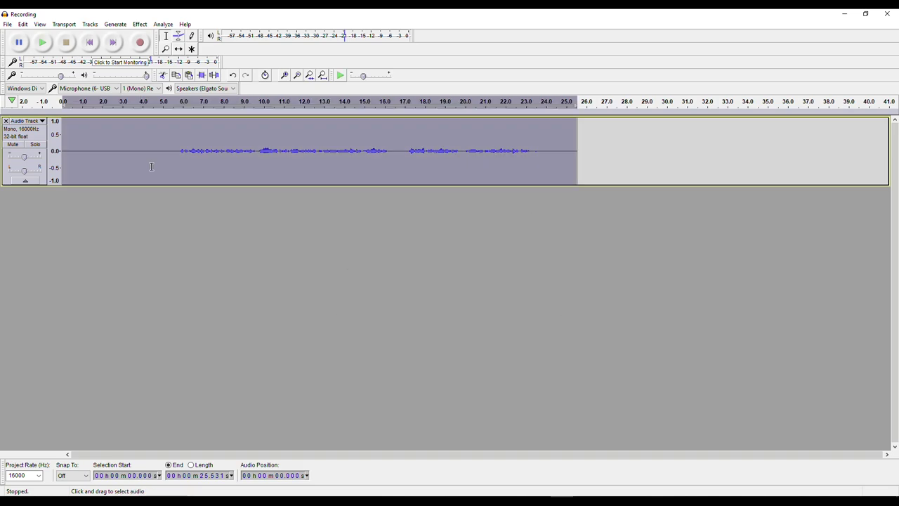
drag(588, 146, 62, 151)
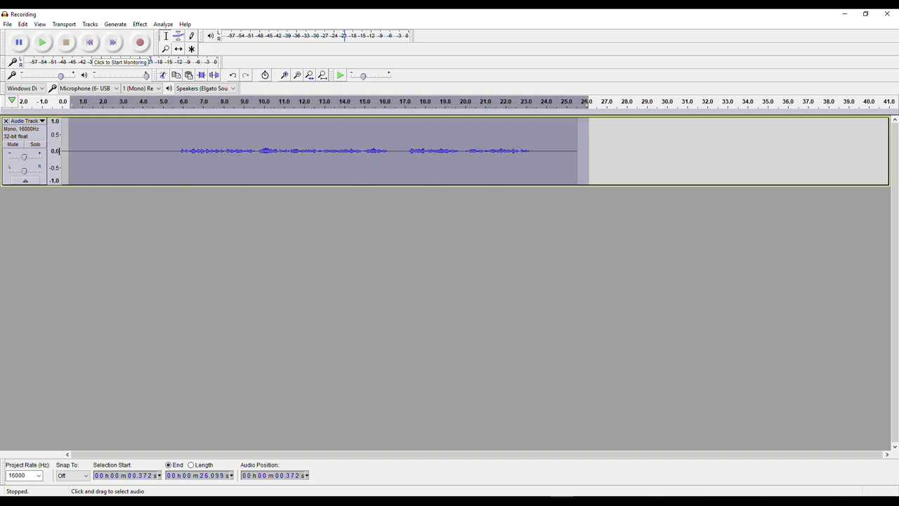
Normalize the selected audio to a maximum amplitude of -2.0 dB with DC offset removal enabled
click(138, 26)
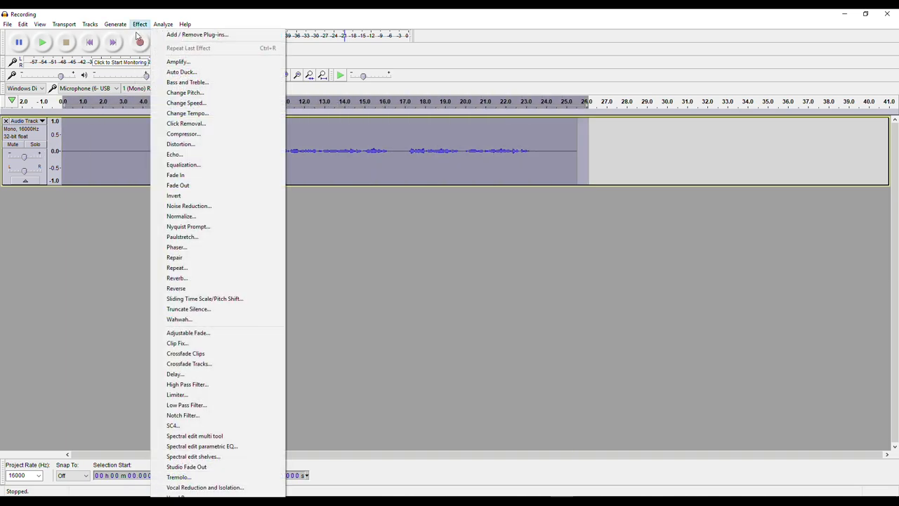
click(199, 218)
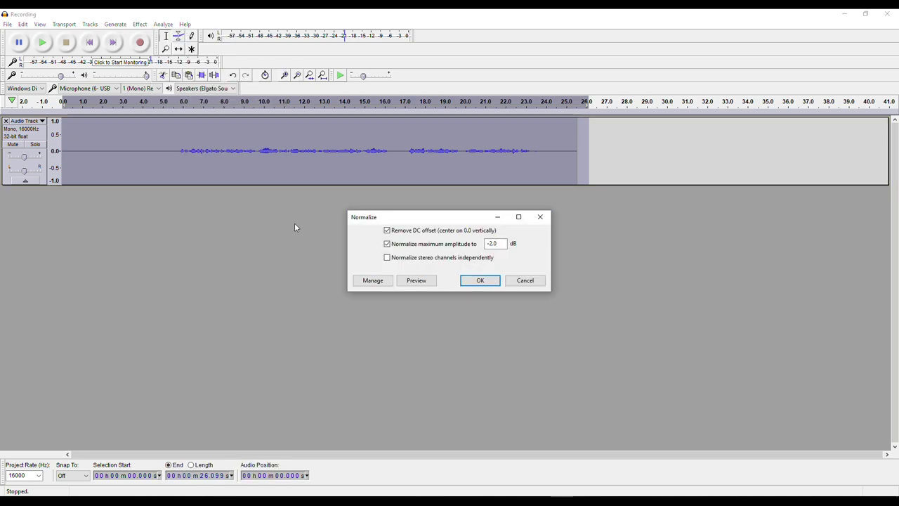
drag(503, 243, 488, 245)
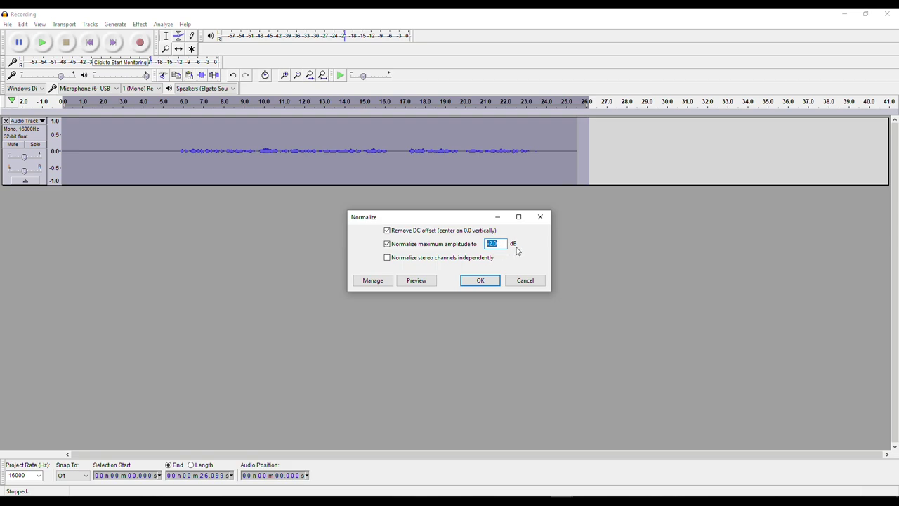
click(502, 243)
drag(503, 244, 488, 244)
text(-2.0)
click(481, 281)
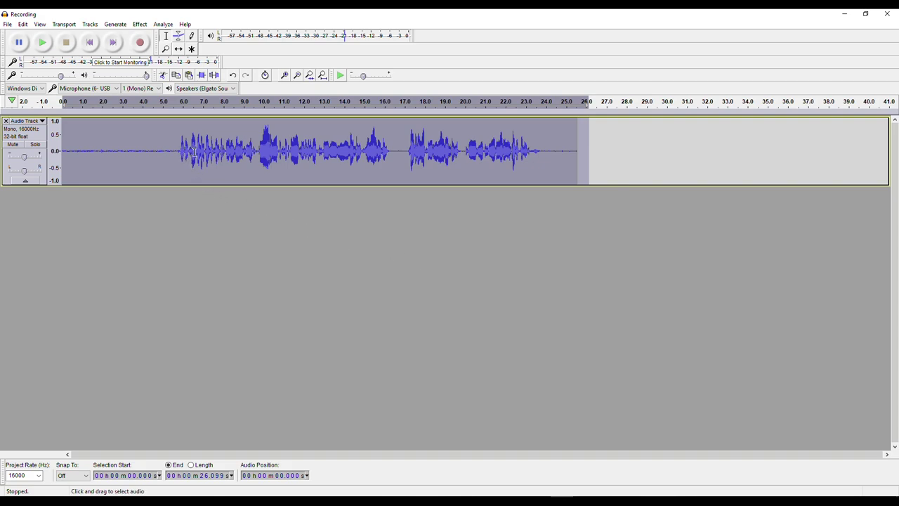
Play the normalized audio from about 5 seconds, stop it, and undo the normalization
click(265, 154)
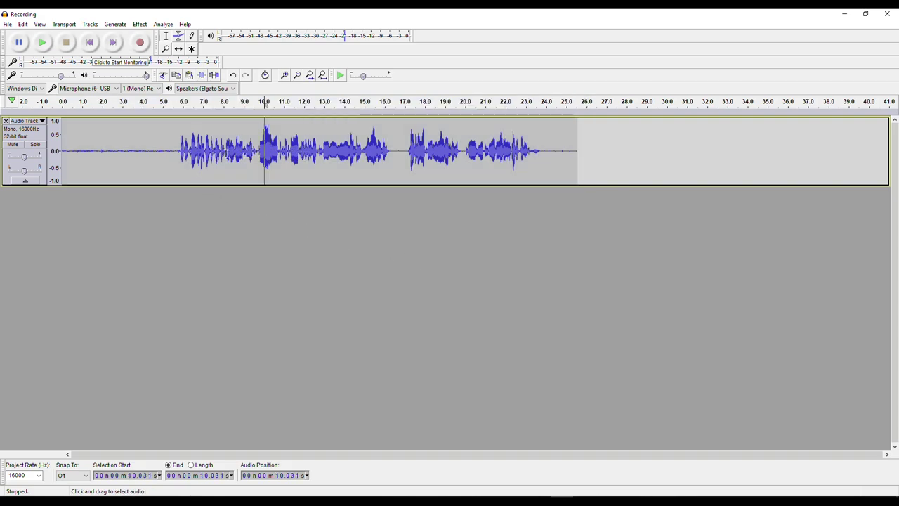
click(163, 151)
key(space)
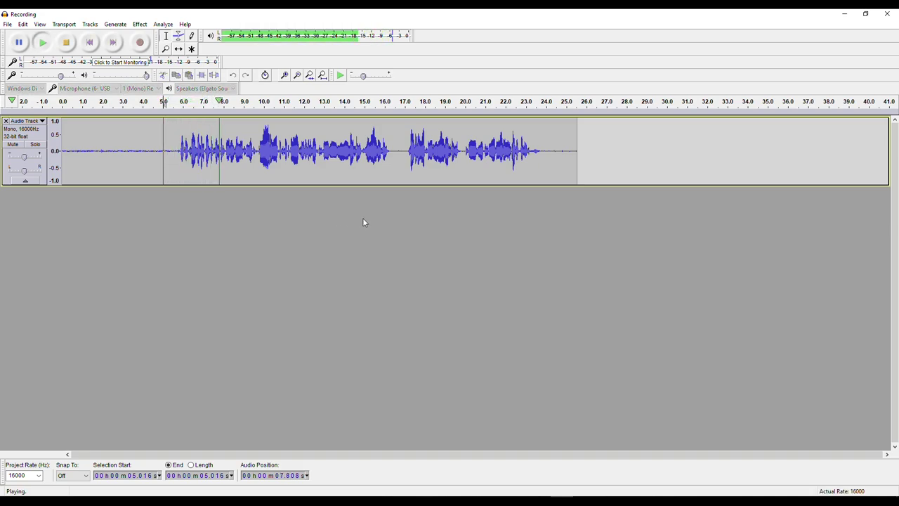
key(space)
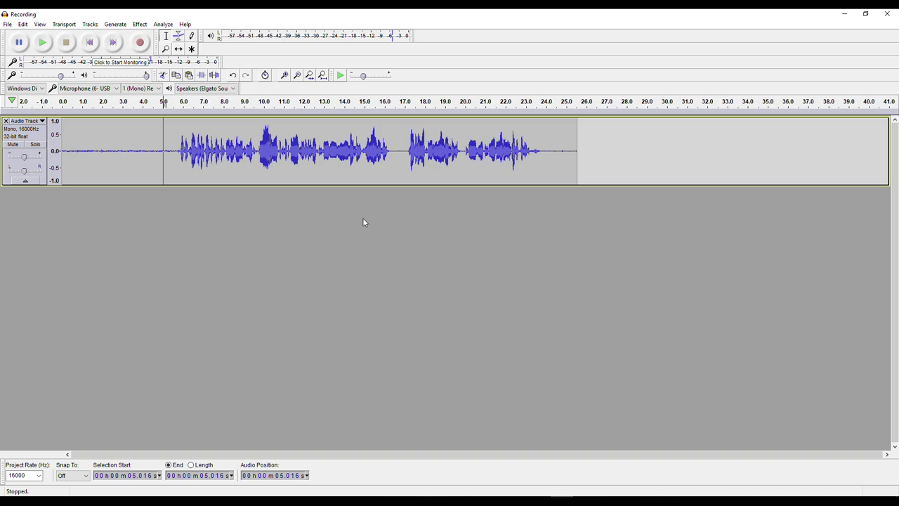
key(ctrl+a)
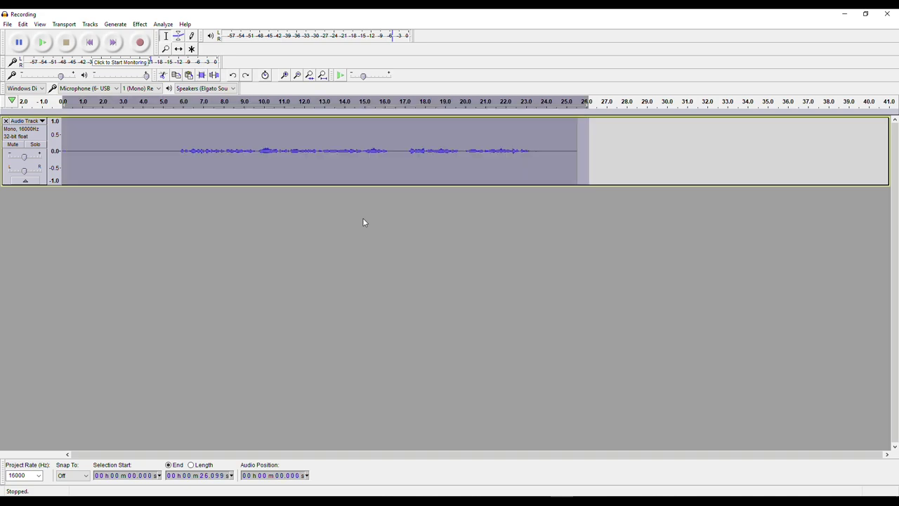
Play the quiet, un-normalized track from about 5.6 seconds, just before the speech begins, and stop it
click(176, 151)
key(space)
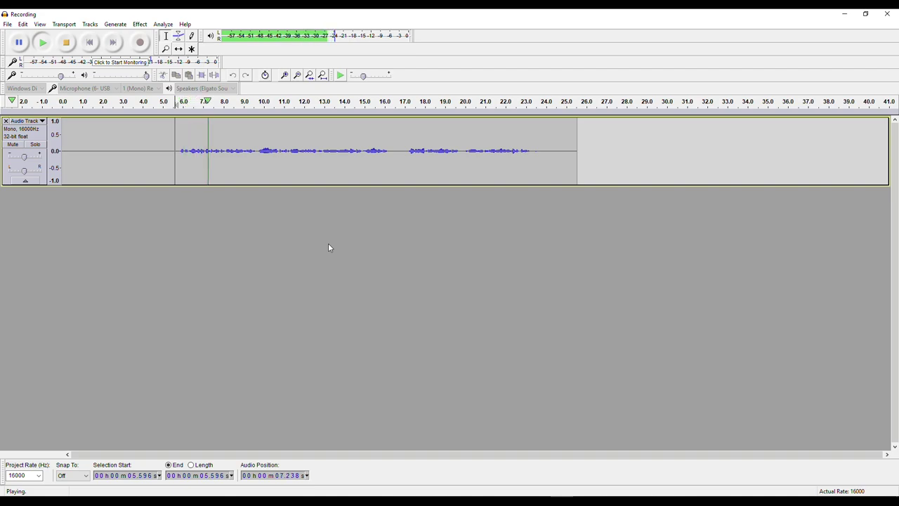
key(space)
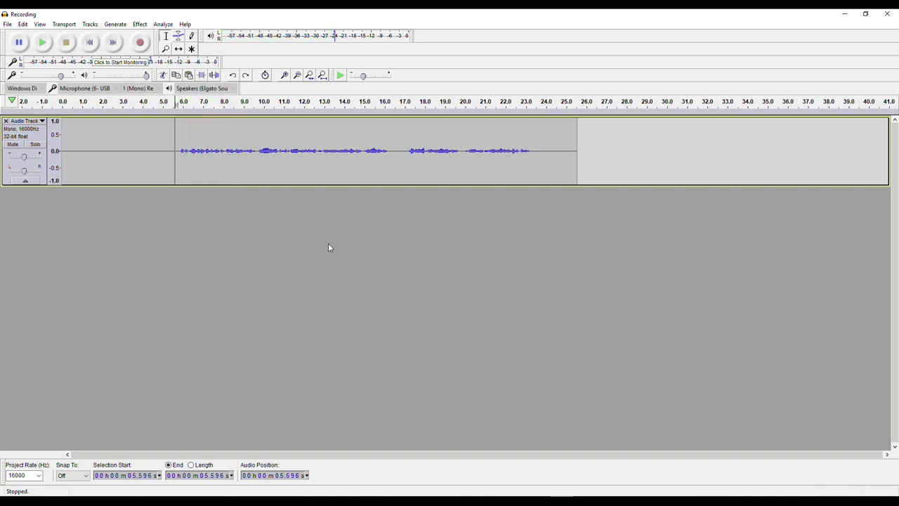
Restore the undone normalization and play the louder track from about 5.5 seconds for comparison
key(ctrl+z)
click(175, 151)
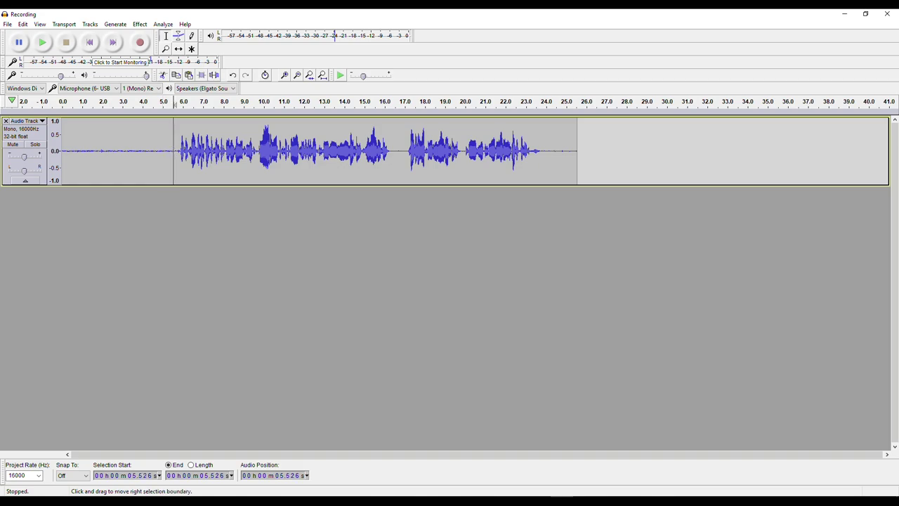
key(space)
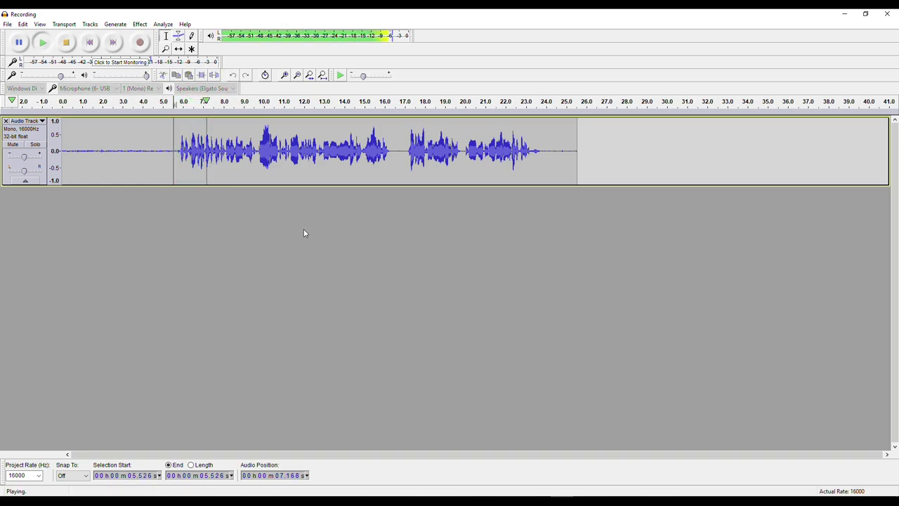
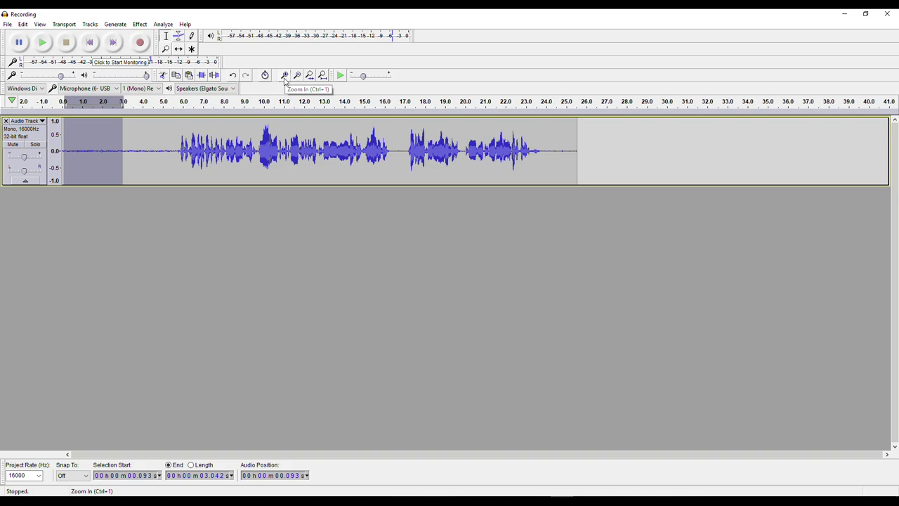
Inspect the speech-free opening of the track up close and play it from near the start to hear the background noise
click(285, 77)
click(284, 77)
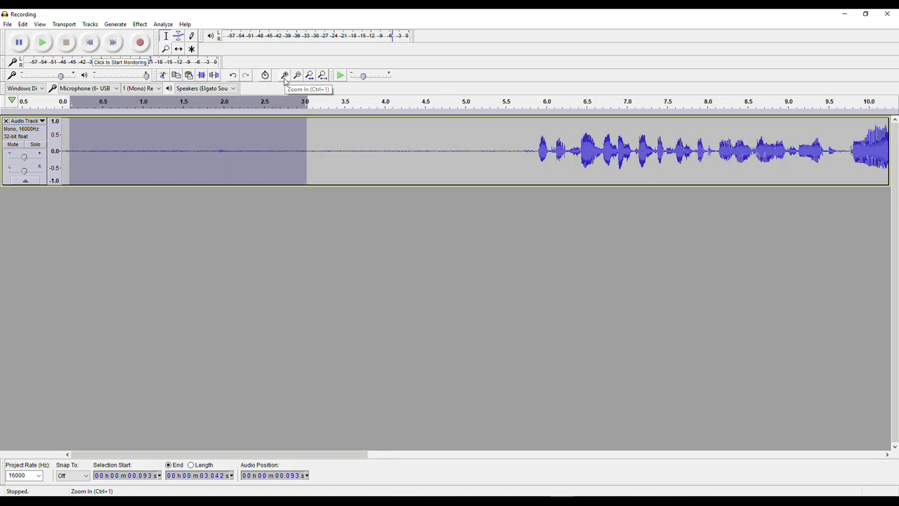
click(167, 156)
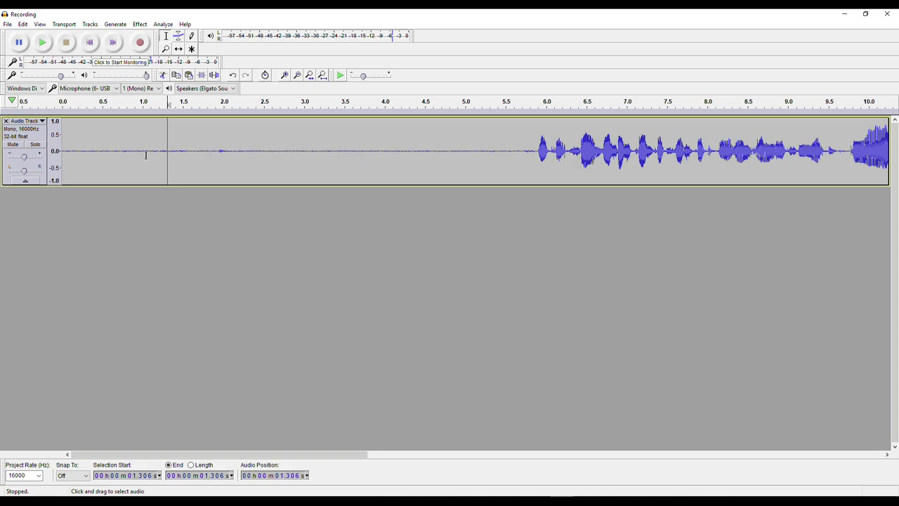
click(284, 75)
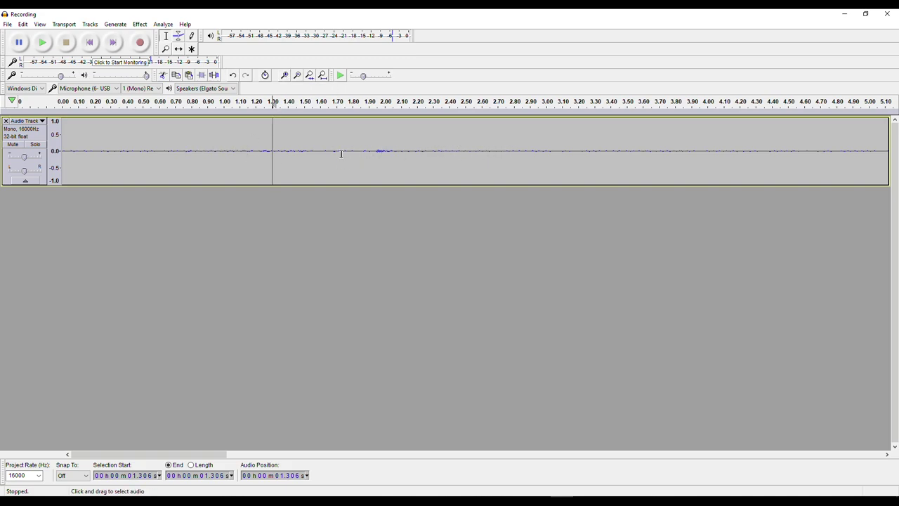
click(297, 75)
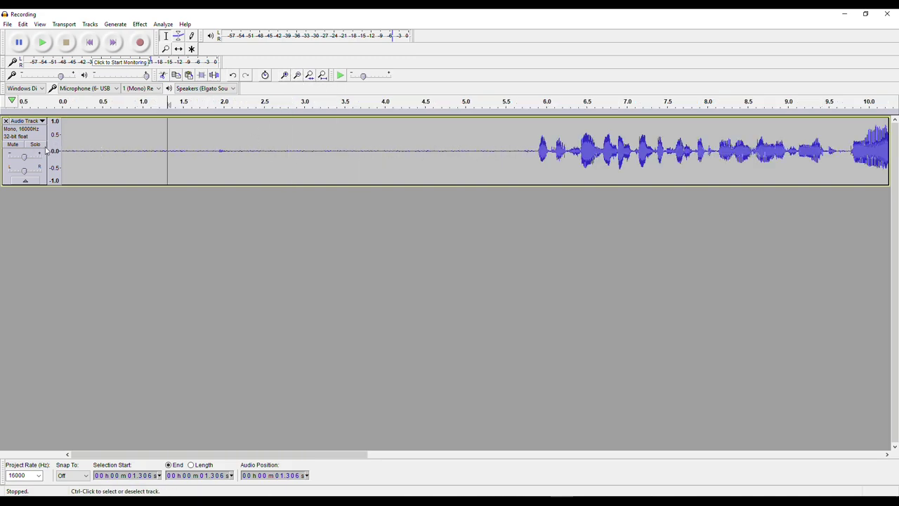
click(67, 149)
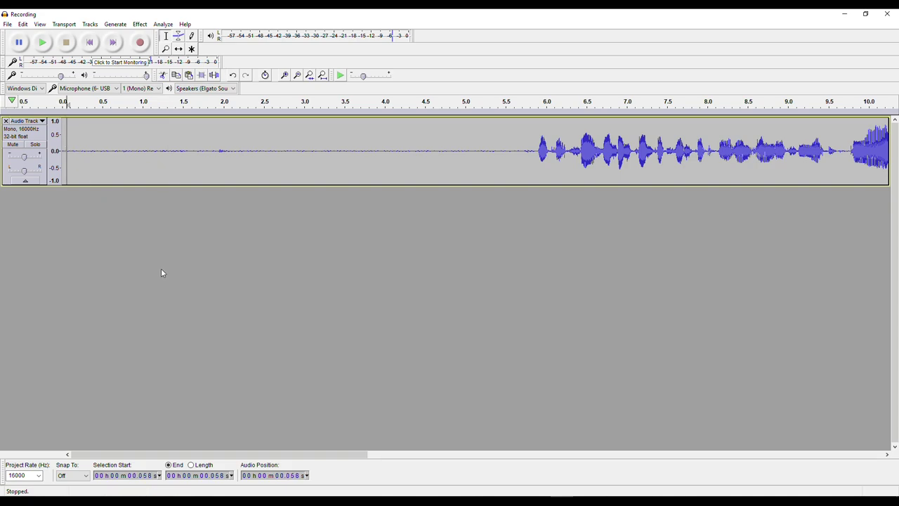
key(space)
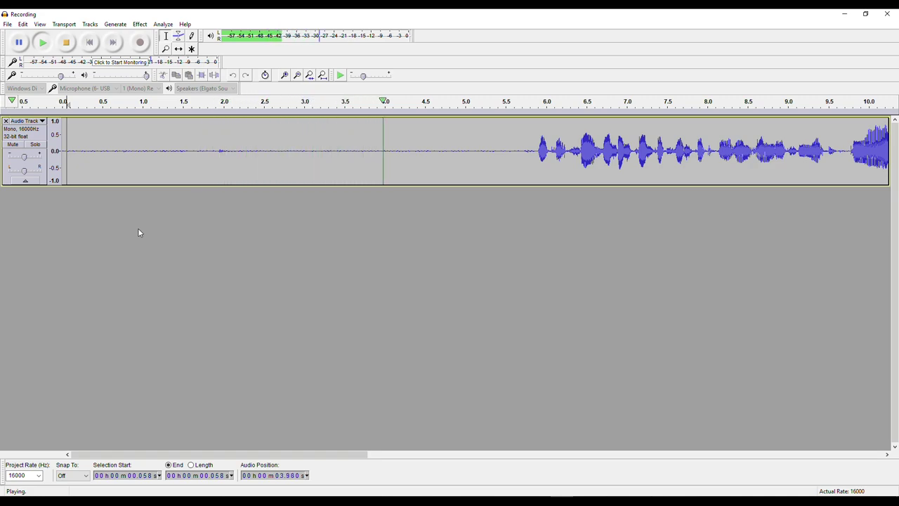
key(space)
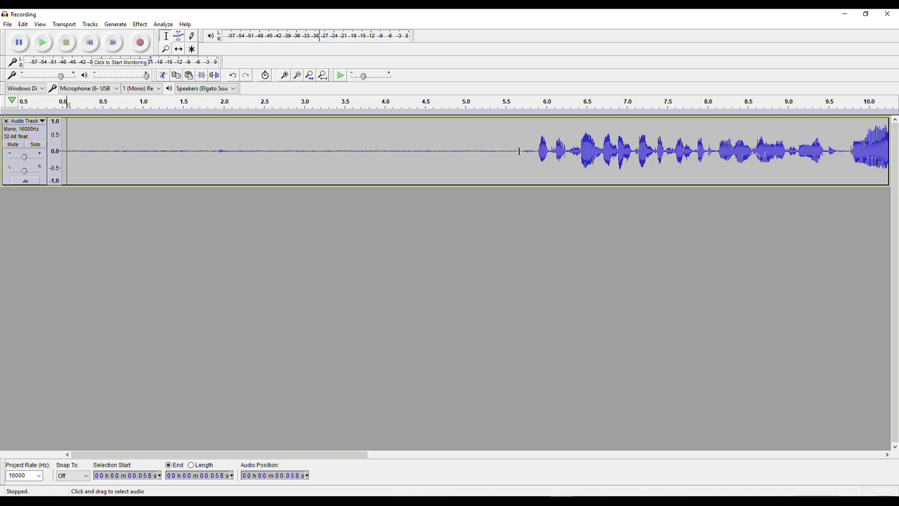
Select the speech-free audio from 0 to about 5.7 seconds and capture it as the Noise Reduction profile
drag(520, 151, 62, 164)
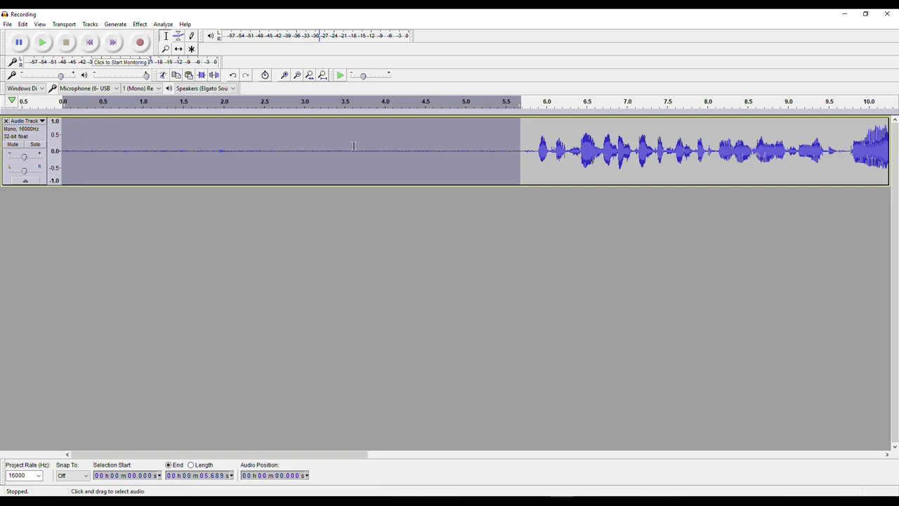
click(139, 25)
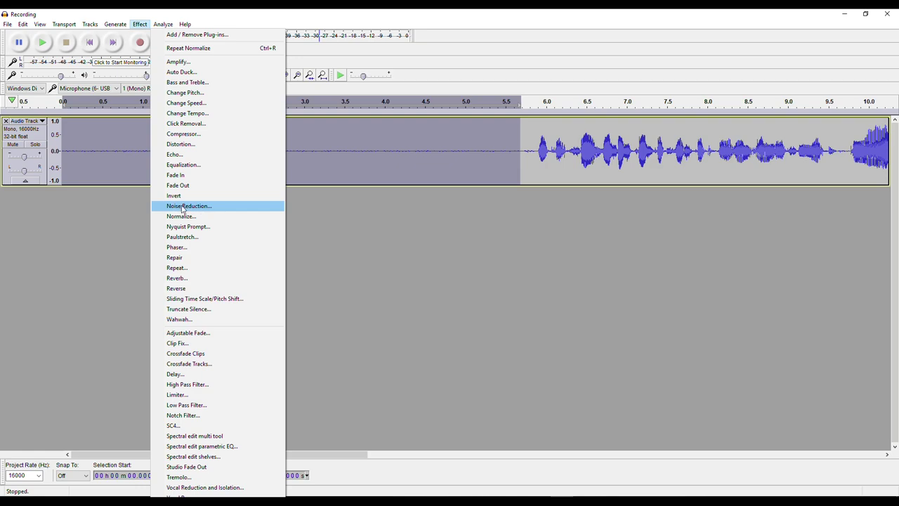
click(219, 209)
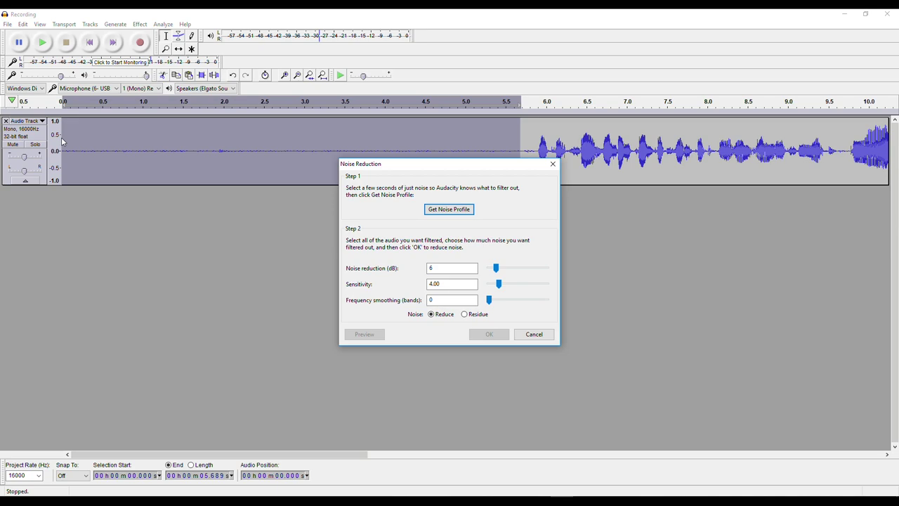
click(450, 211)
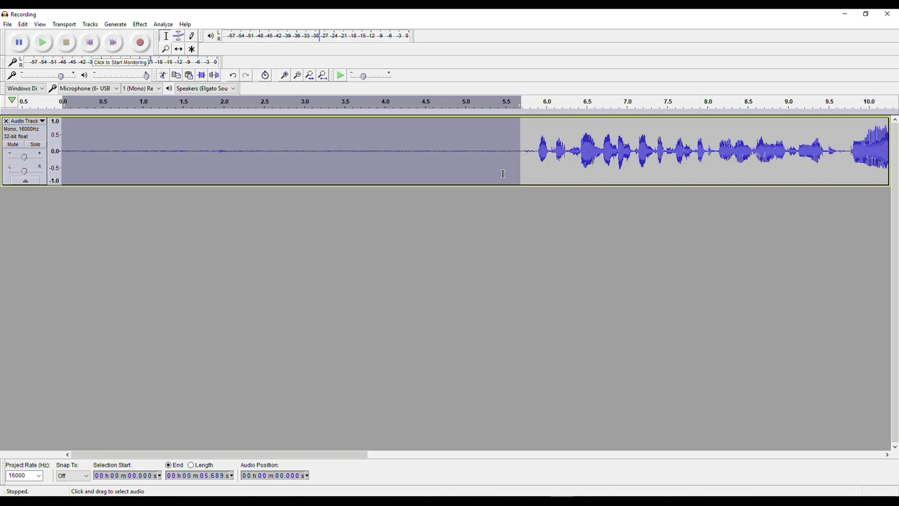
Select the entire track and apply Noise Reduction with 6 dB reduction, sensitivity 4.00 and frequency smoothing 0
click(298, 75)
click(297, 75)
drag(597, 161, 62, 165)
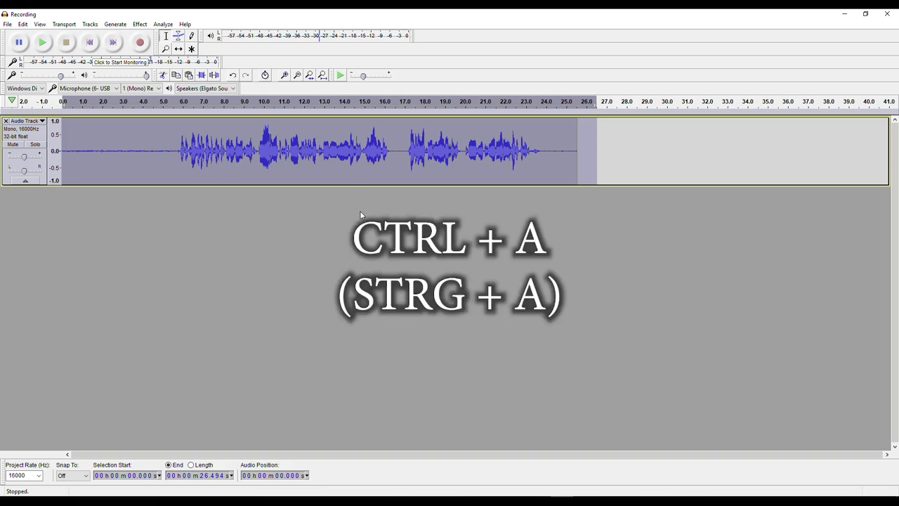
key(ctrl+a)
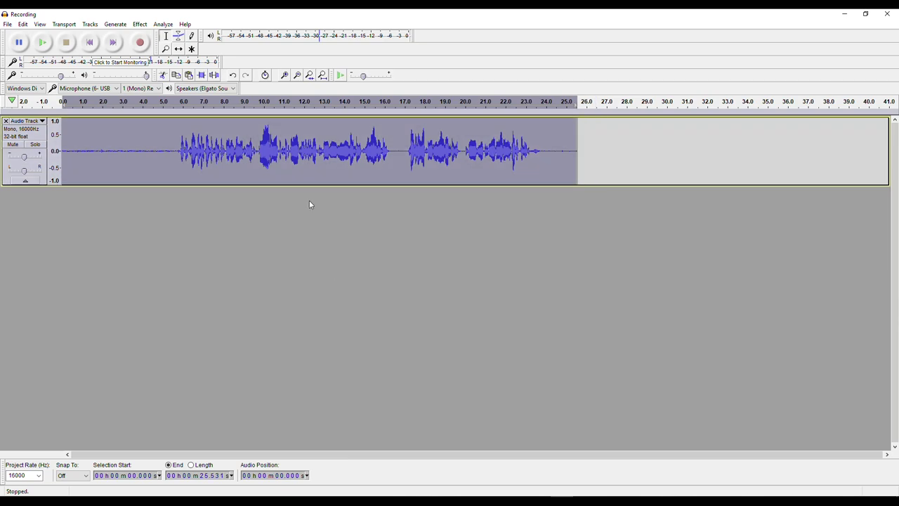
click(143, 25)
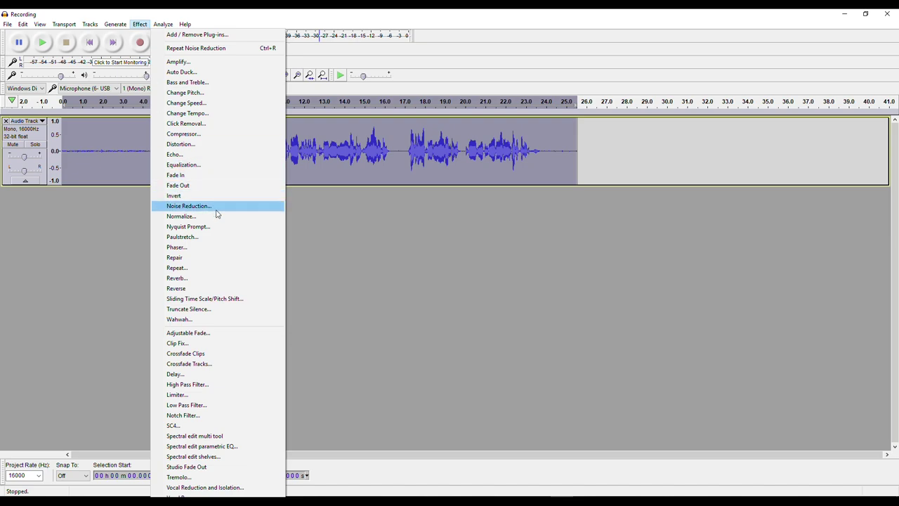
click(210, 206)
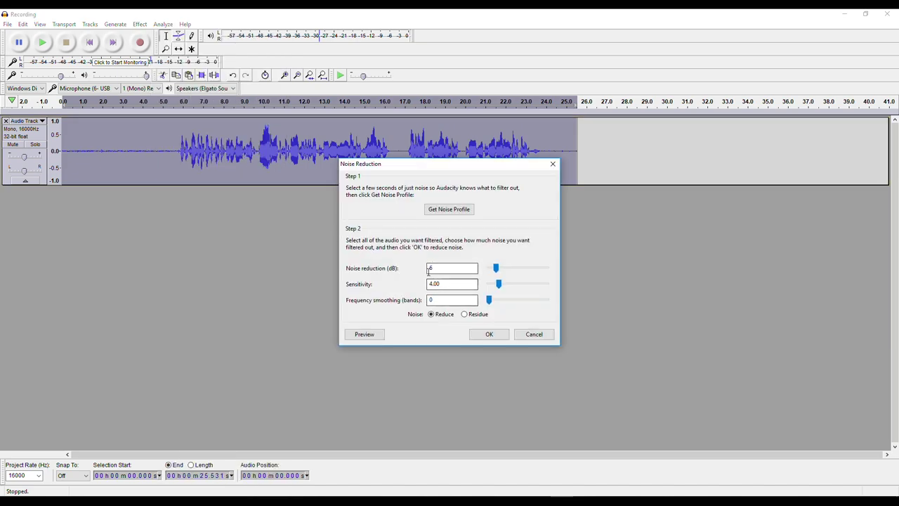
click(490, 335)
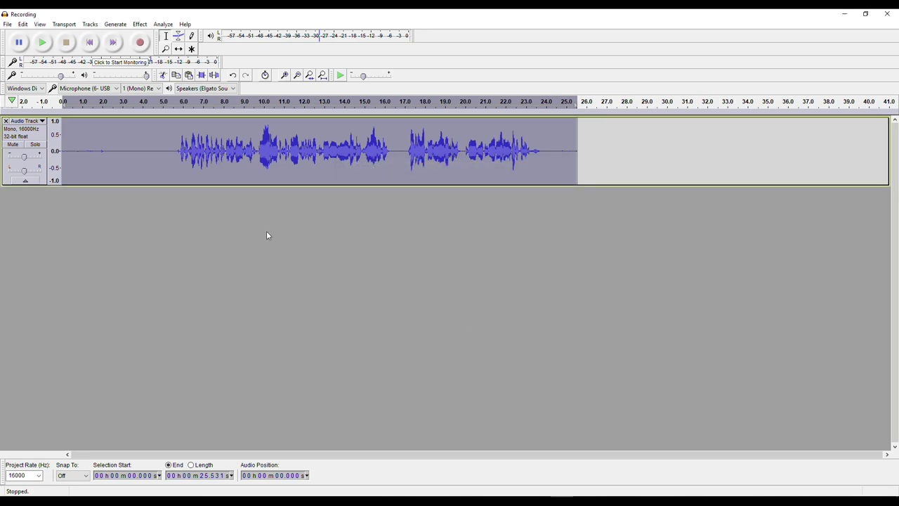
Examine the noise-reduced waveform before the speech up close for remaining noise, and return to the full track
click(159, 160)
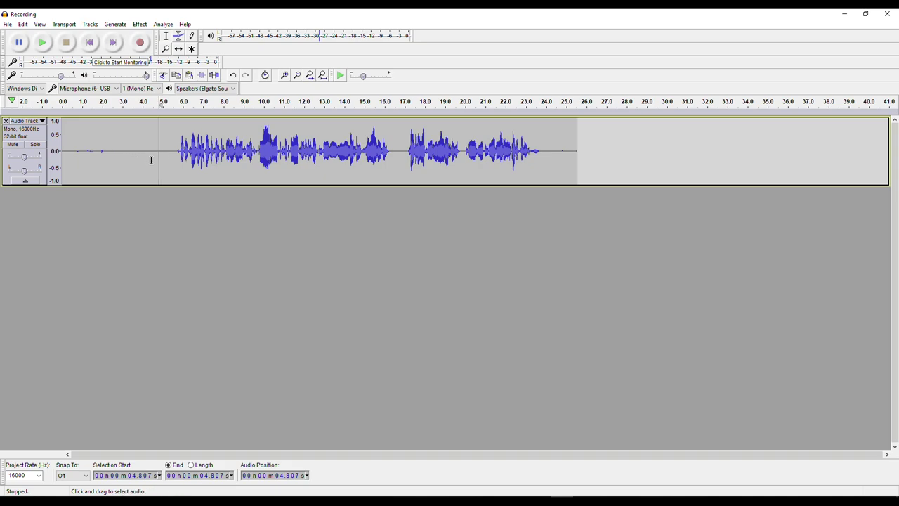
double_click(151, 160)
click(153, 160)
click(284, 75)
click(284, 76)
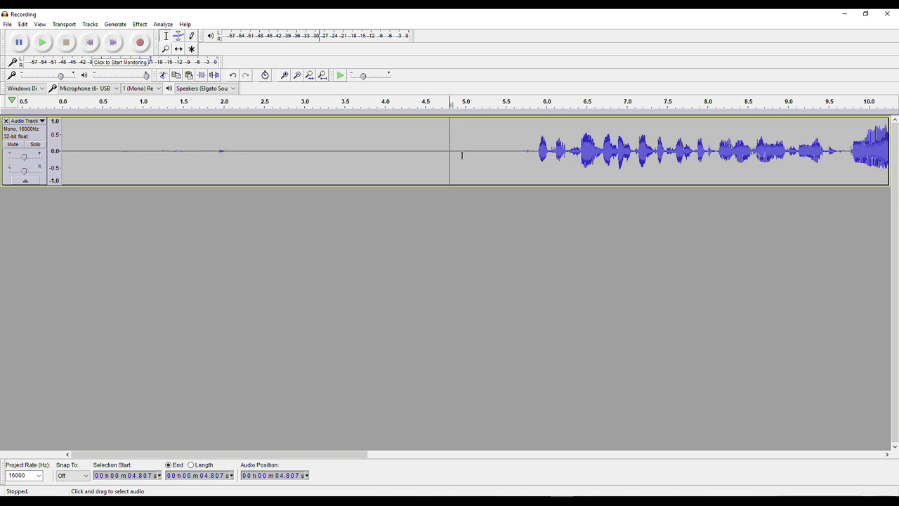
ctrl+scroll(177, 236, down, 3)
ctrl+scroll(177, 236, up, 1)
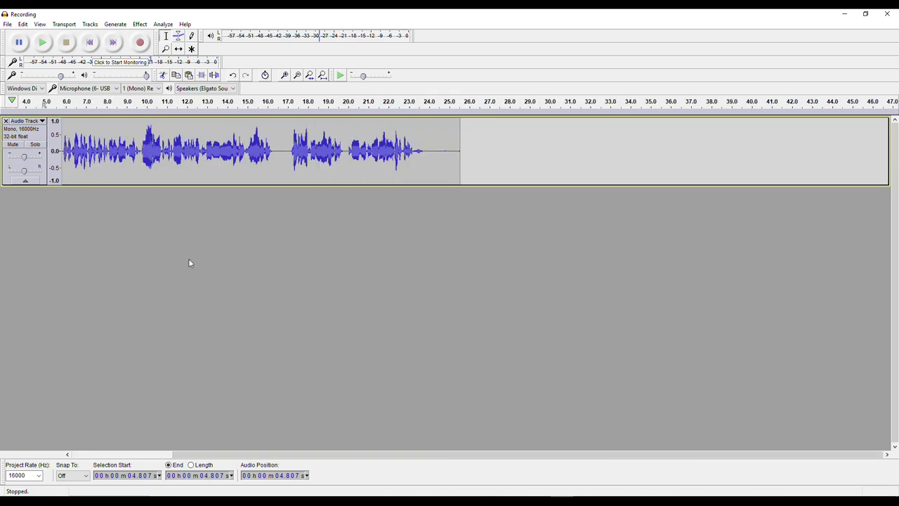
drag(262, 457, 158, 457)
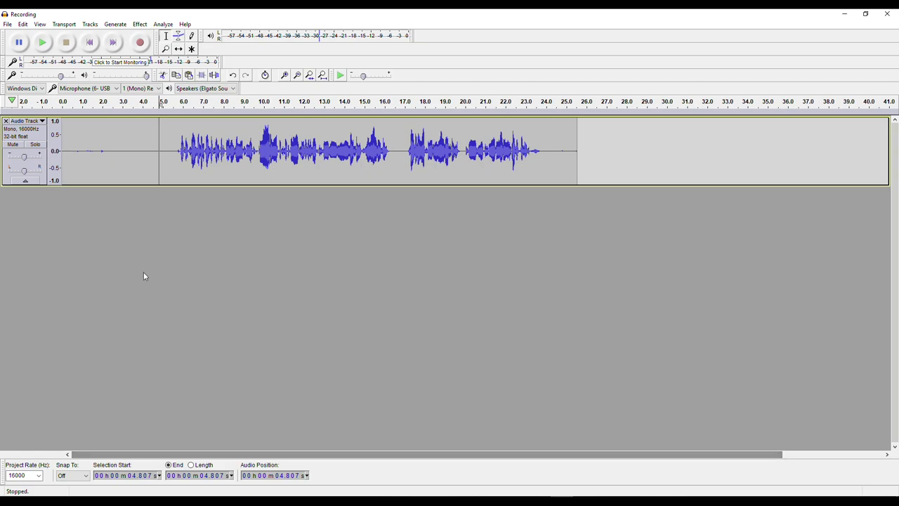
Play the noise-reduced track from about 0.2 seconds into the speech and stop it
click(66, 148)
key(space)
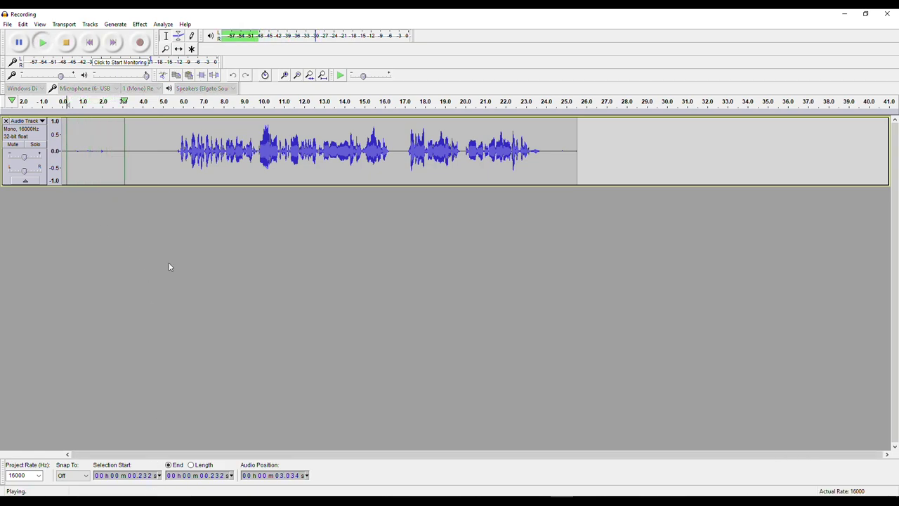
key(space)
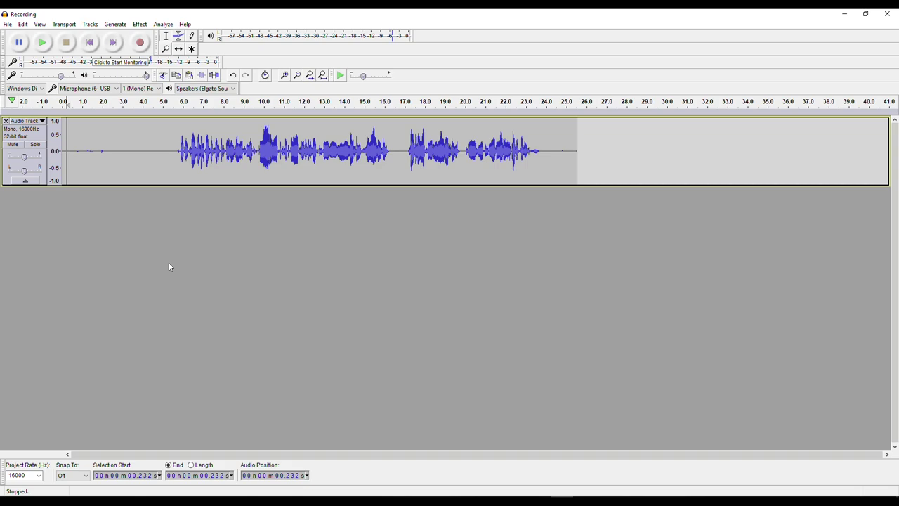
Apply Noise Reduction to the entire track a second time with 6 dB reduction, sensitivity 4.00 and frequency smoothing 0
drag(587, 157, 54, 159)
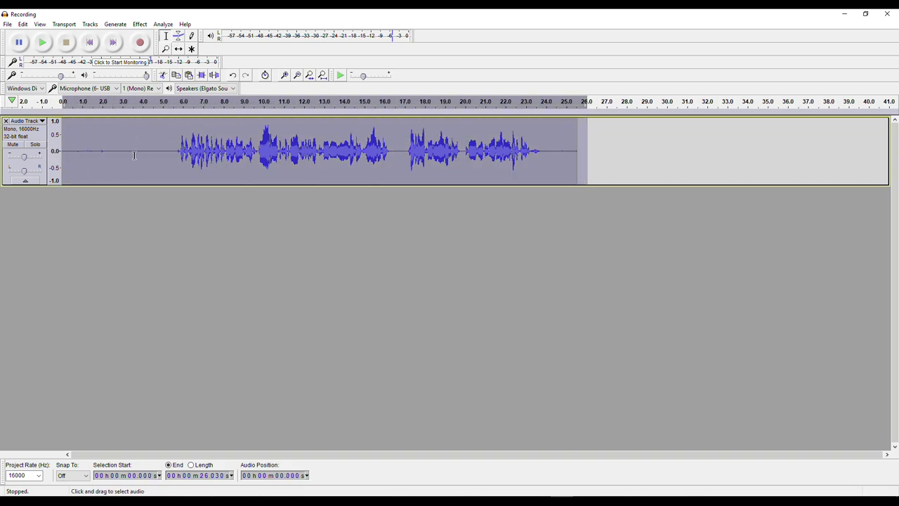
key(ctrl+a)
click(144, 27)
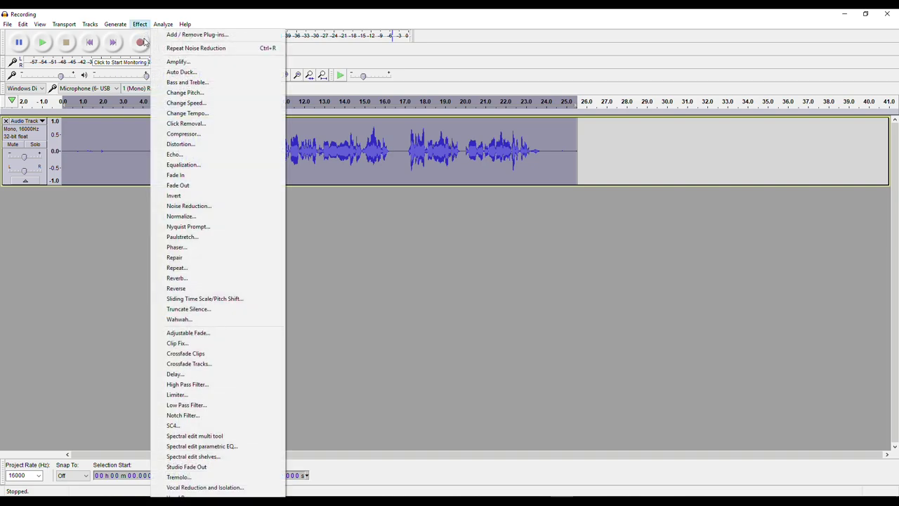
click(209, 210)
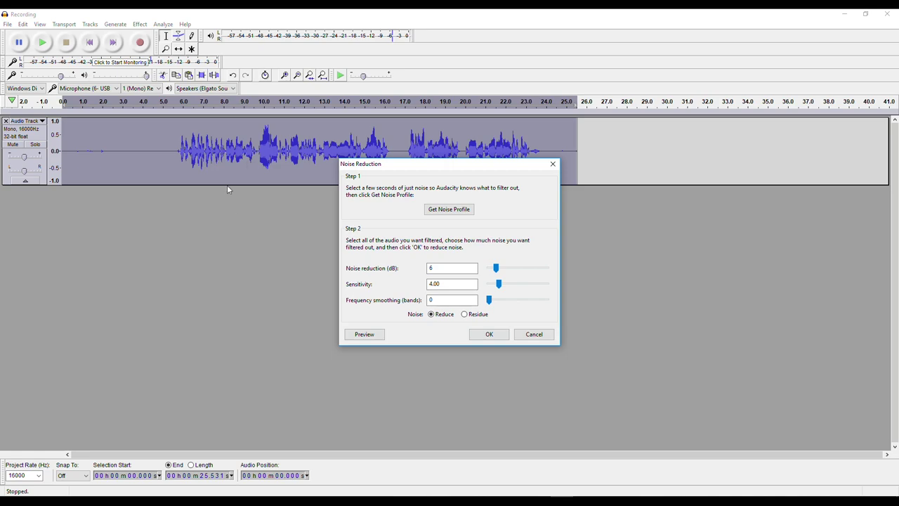
click(489, 335)
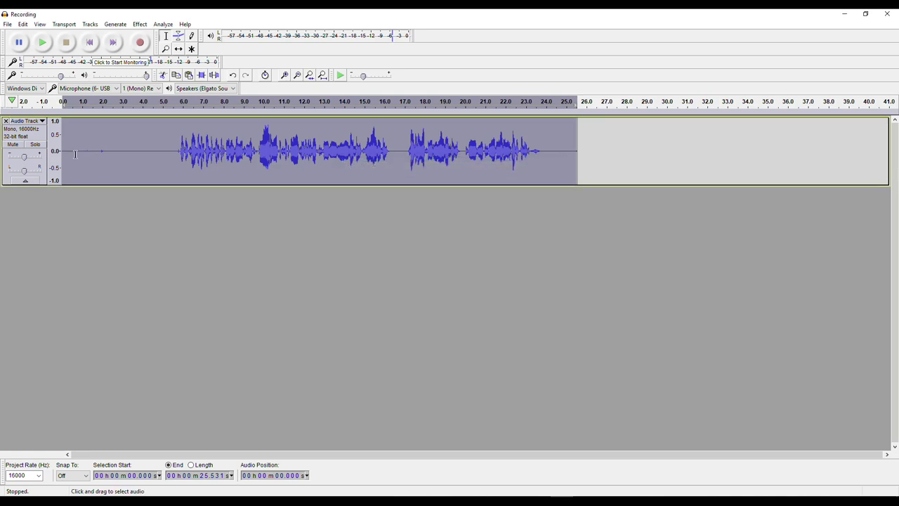
Play the twice noise-reduced track from about 0.6 seconds and again from about 2.4 seconds, stopping each playback
click(75, 154)
key(space)
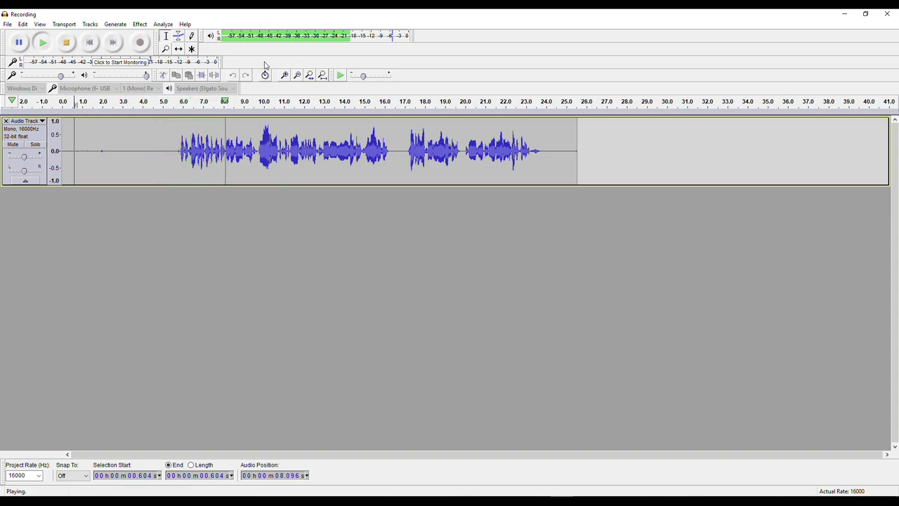
key(space)
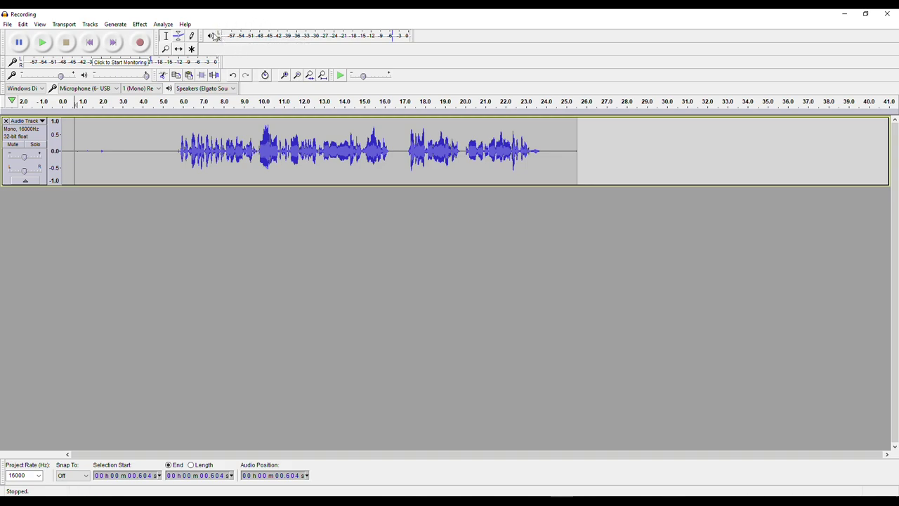
click(110, 153)
key(space)
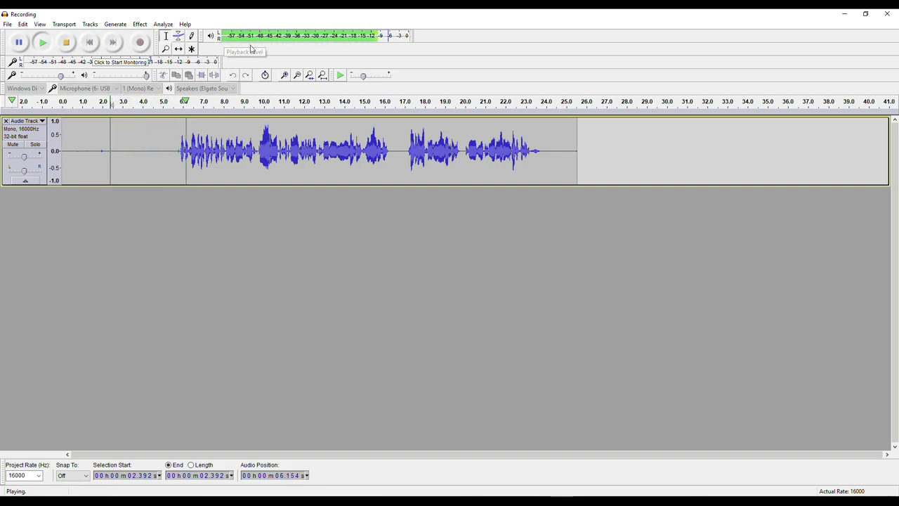
key(space)
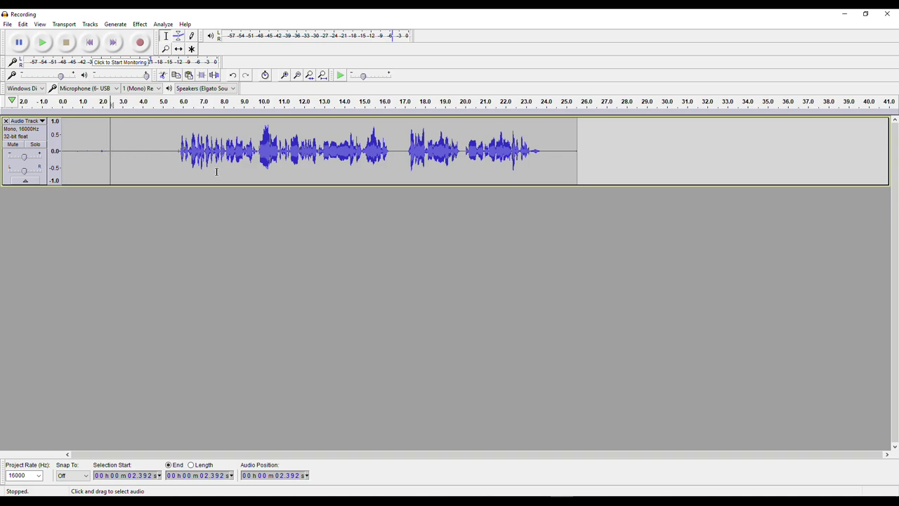
Compare the processing stages by stepping back through the edit history to the unnormalized waveform and returning to the twice noise-reduced version
click(176, 176)
key(ctrl+r)
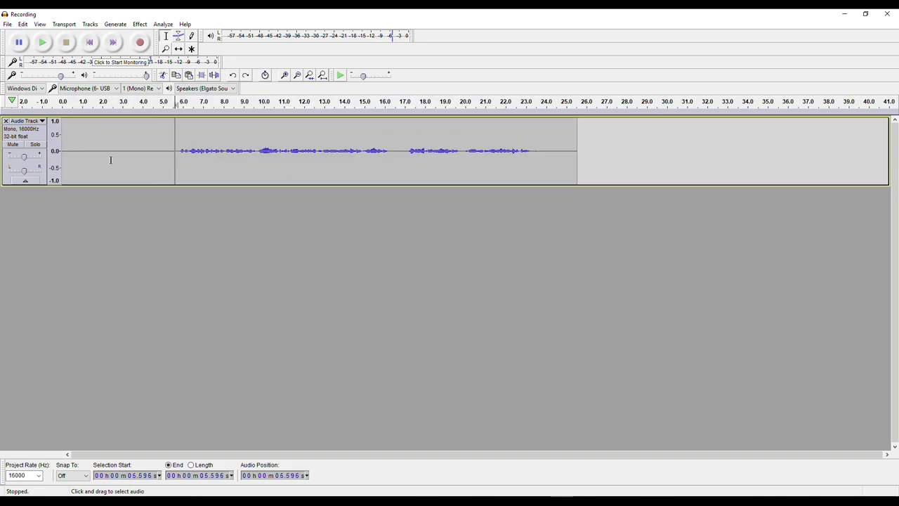
key(ctrl+z)
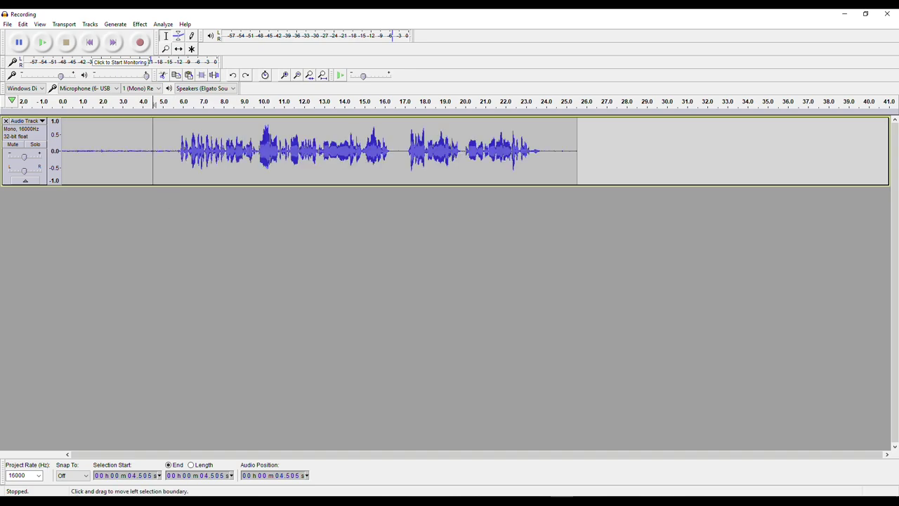
key(ctrl+z)
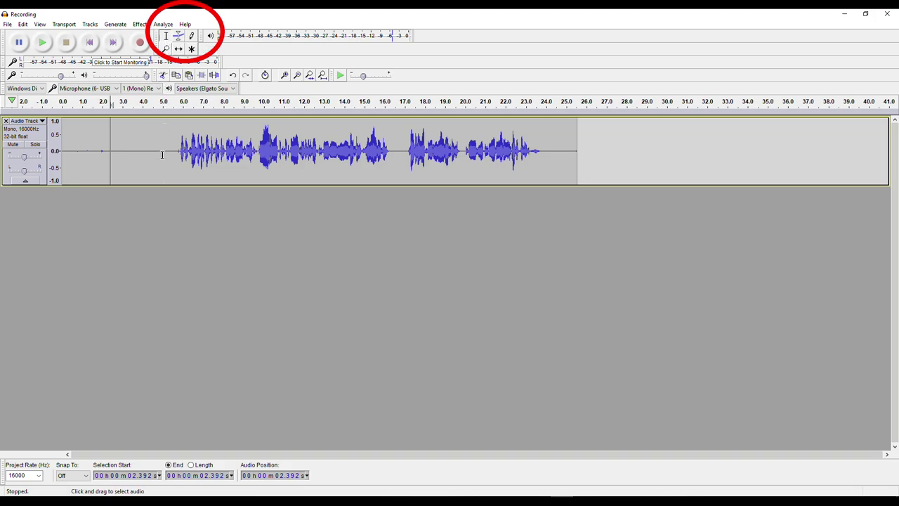
Delete the silence before the speech, from 0 to about 5.5 s, and the remaining silence after about 18.4 s of the shortened track
drag(172, 156, 57, 154)
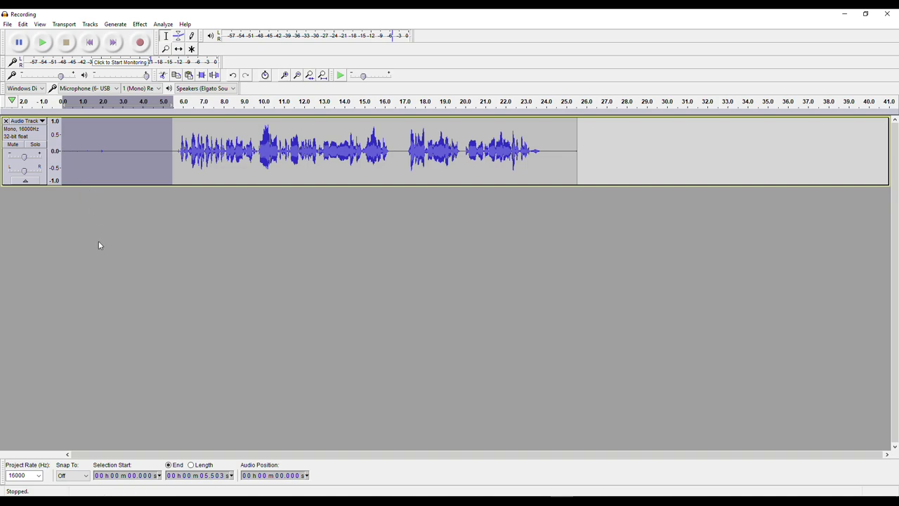
key(Delete)
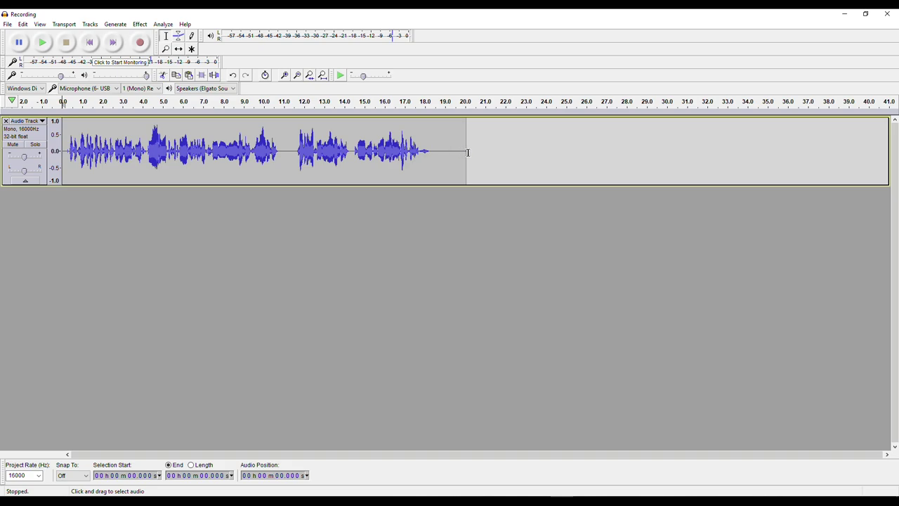
drag(469, 155, 437, 172)
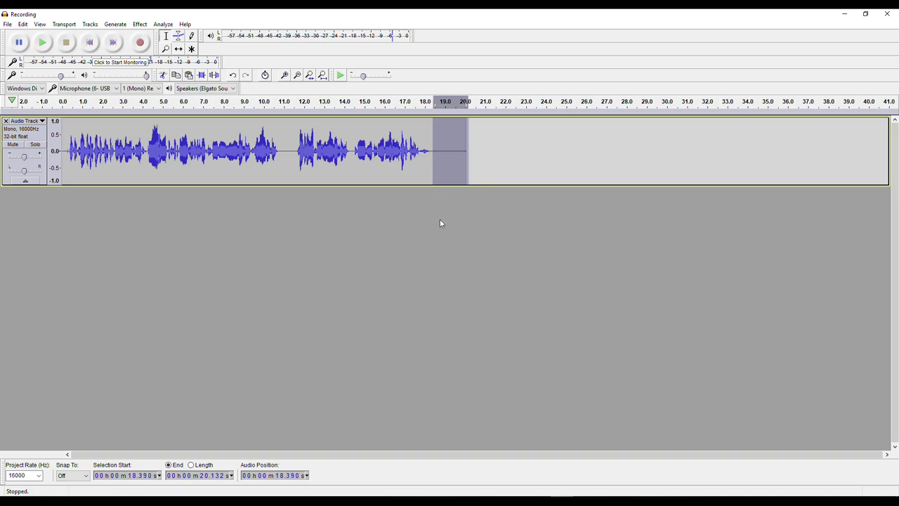
key(Delete)
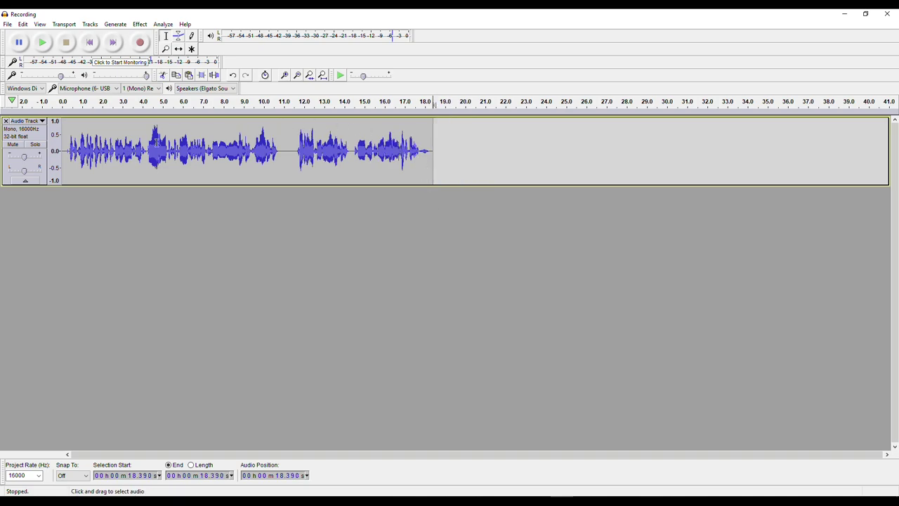
Mark the short gap in the speech from about 4.09 to 4.25 s, and return the cursor to the start of the track
click(284, 76)
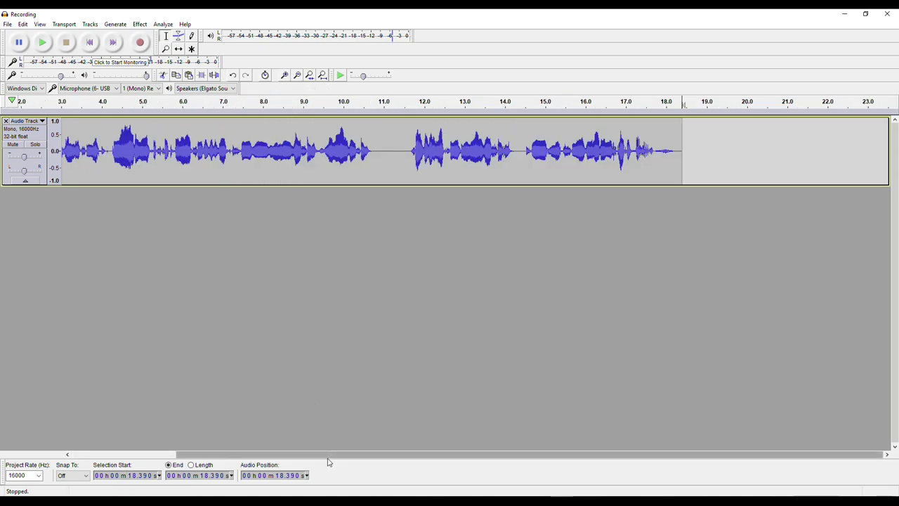
drag(324, 456, 220, 457)
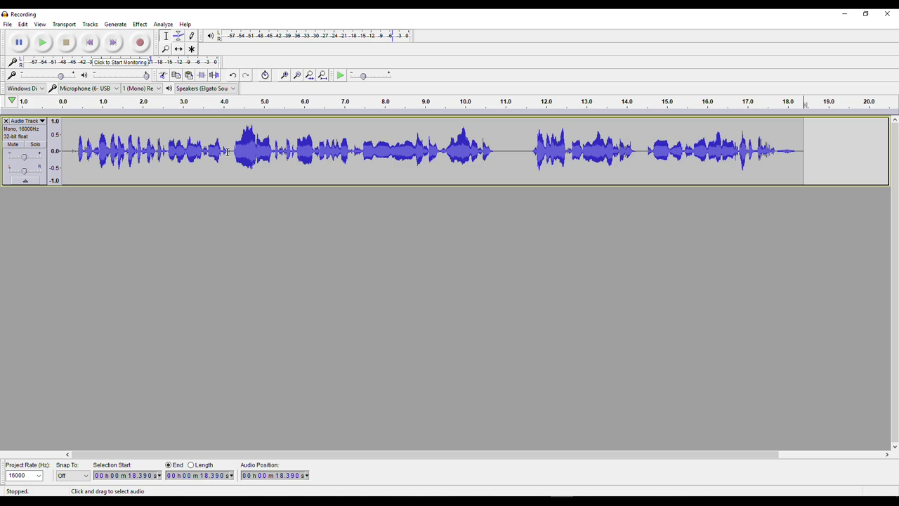
drag(234, 153, 227, 153)
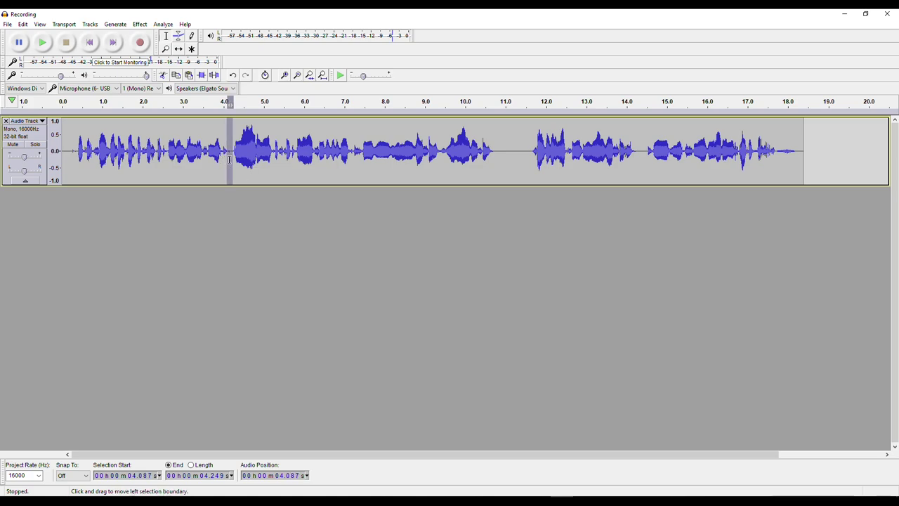
click(62, 153)
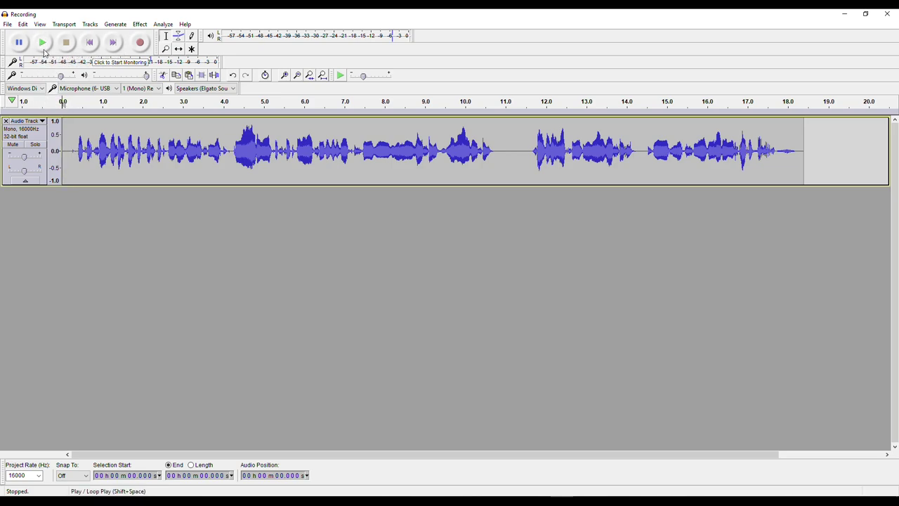
Play the trimmed track from about 0.1 s and again from about 3.2 s, stopping each playback
click(67, 103)
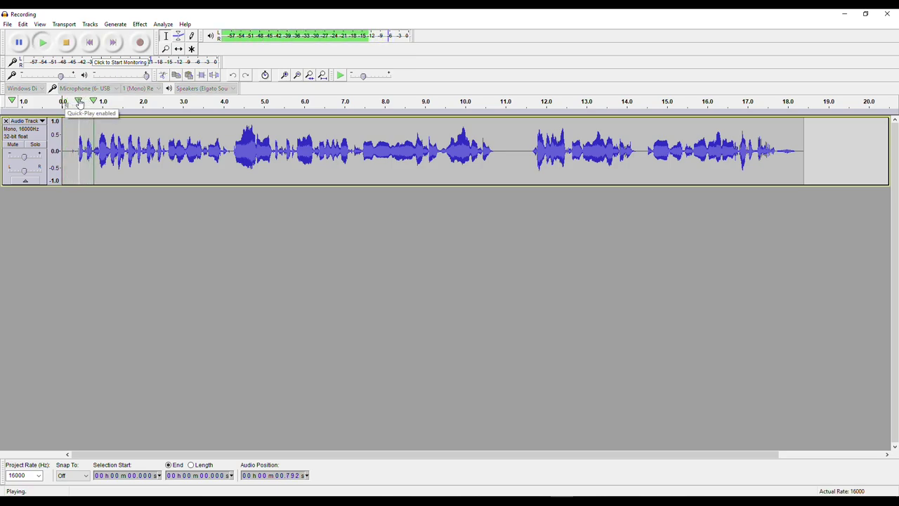
key(space)
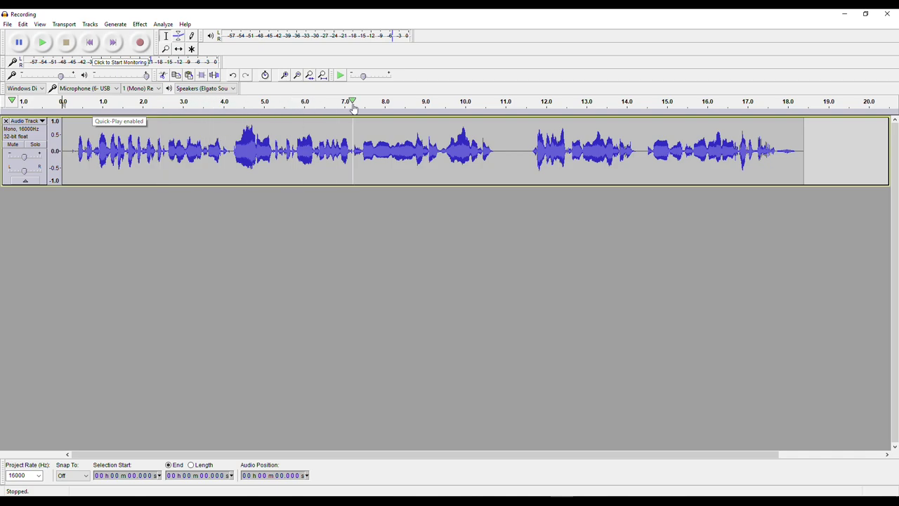
click(192, 104)
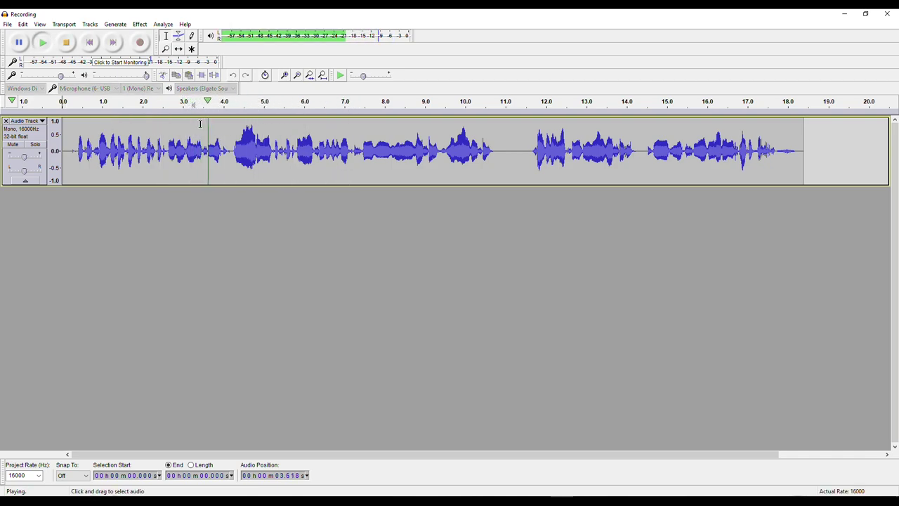
click(67, 44)
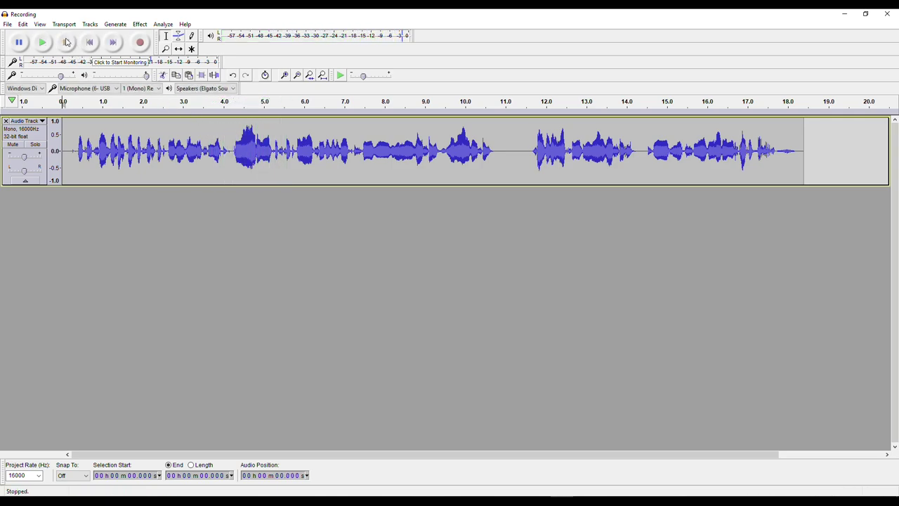
Play the trimmed track from about 7, 11 and 1 s in turn, and stop the playback
click(345, 102)
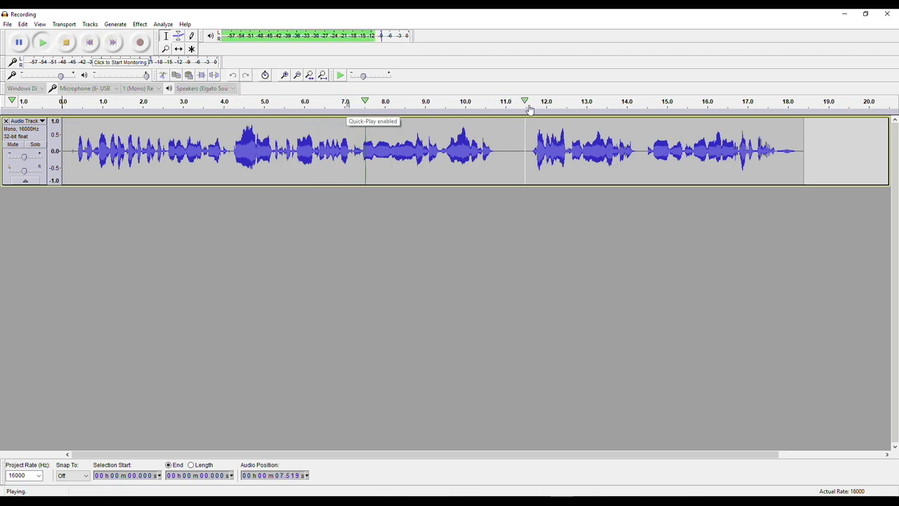
click(506, 102)
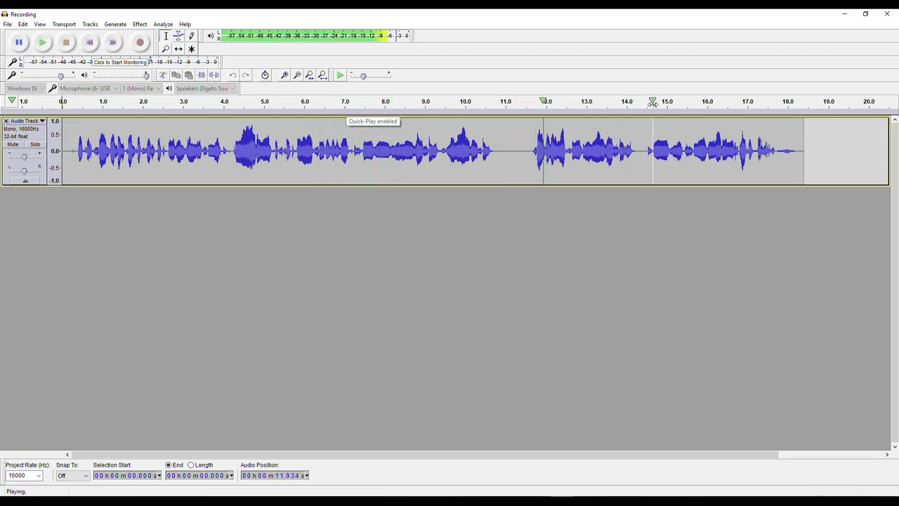
click(103, 102)
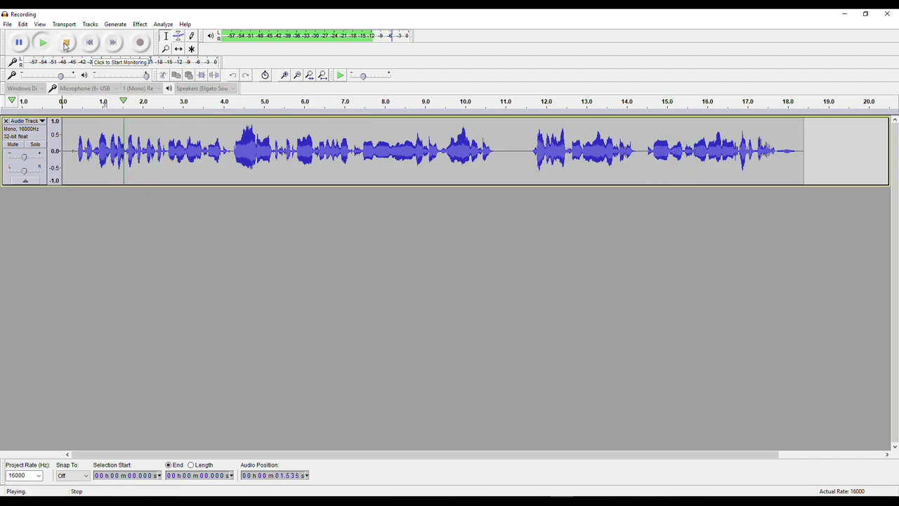
key(space)
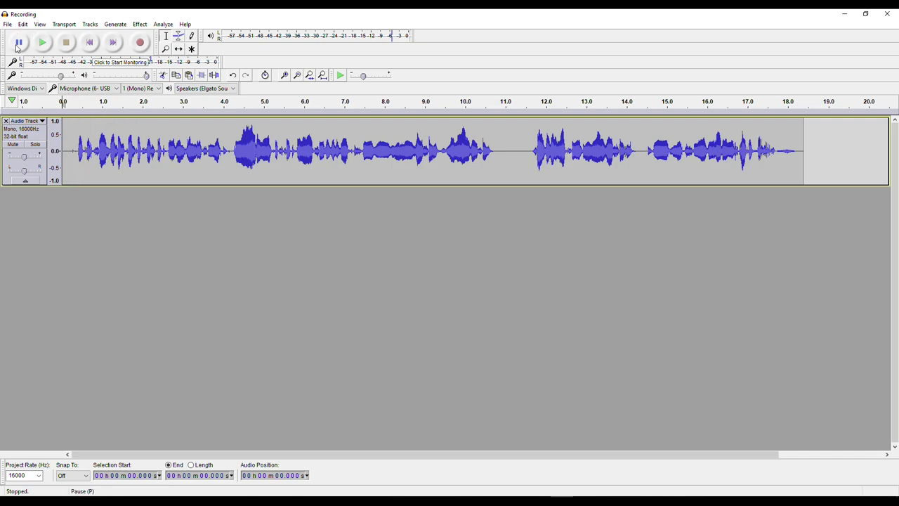
Play the track from the beginning, pausing and resuming it repeatedly until about 6.5 s, and stop the playback
click(42, 44)
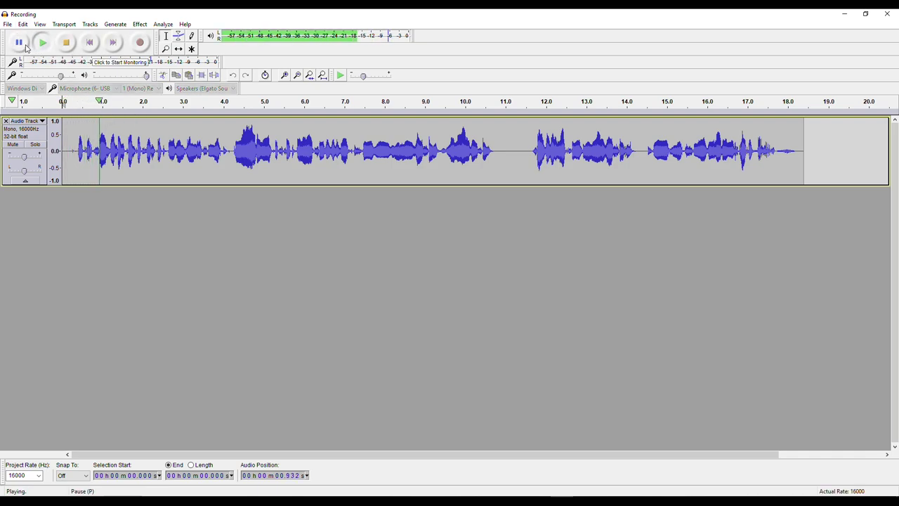
click(22, 45)
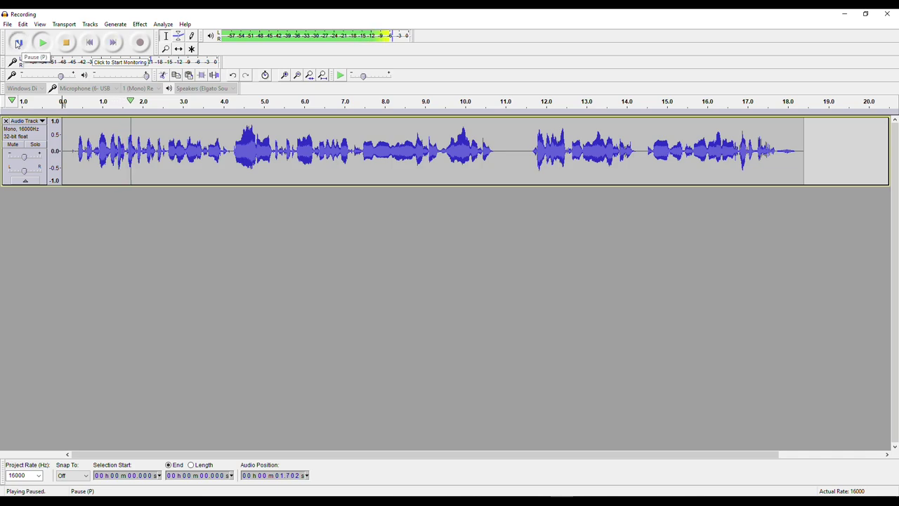
click(22, 46)
click(23, 49)
click(21, 46)
click(21, 48)
click(21, 47)
click(21, 47)
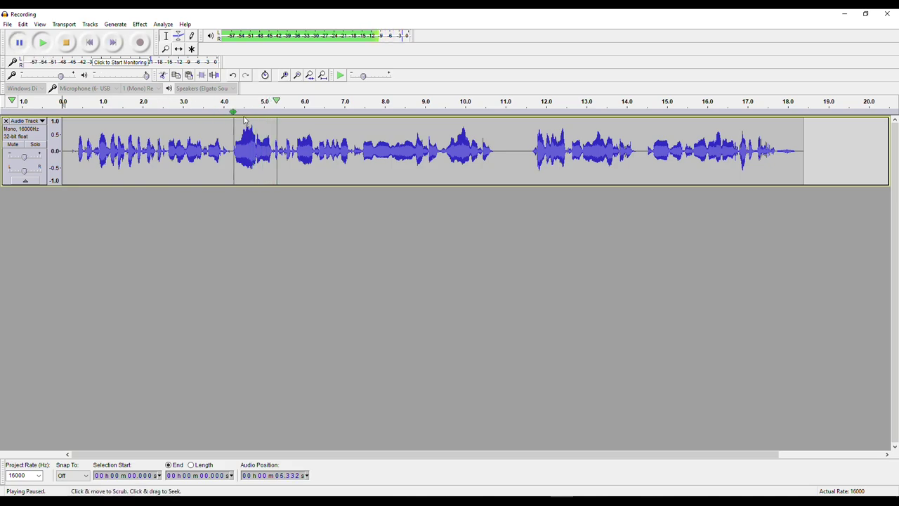
click(25, 45)
click(25, 45)
click(25, 45)
click(25, 45)
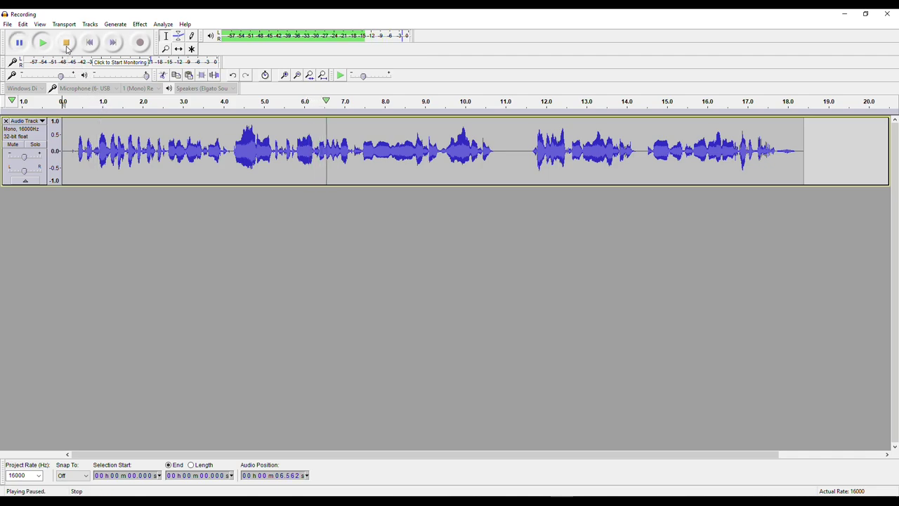
click(67, 43)
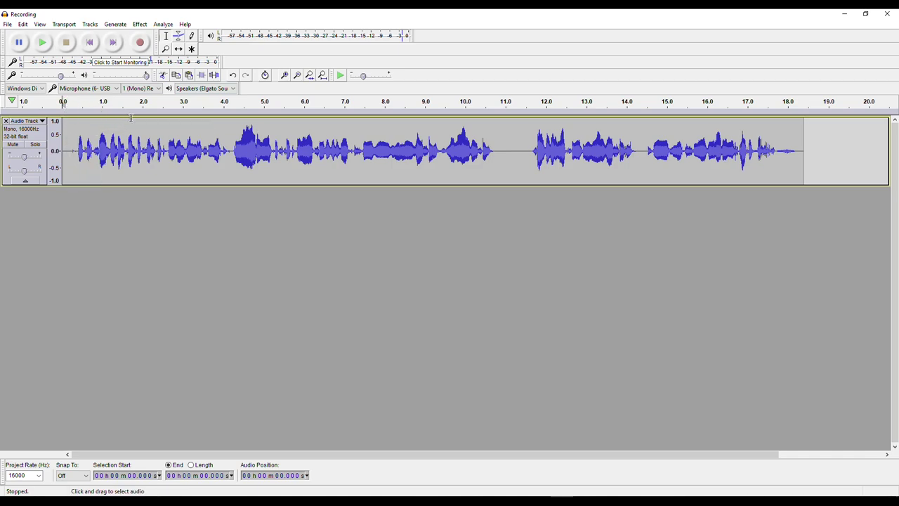
click(64, 103)
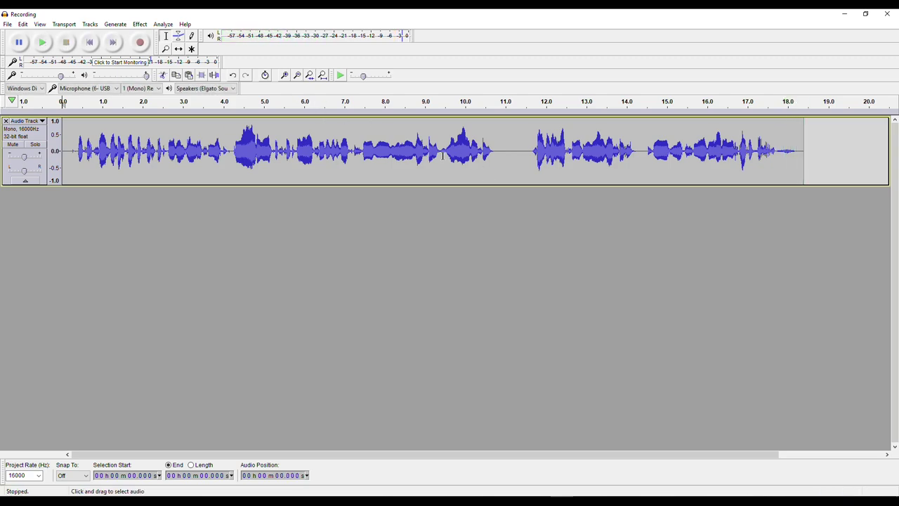
Mark the speech passages at about 9.4–10.7 s, 11.7–14.2 s and 7.5–10.8 s one after another
drag(440, 153, 478, 154)
drag(492, 156, 493, 156)
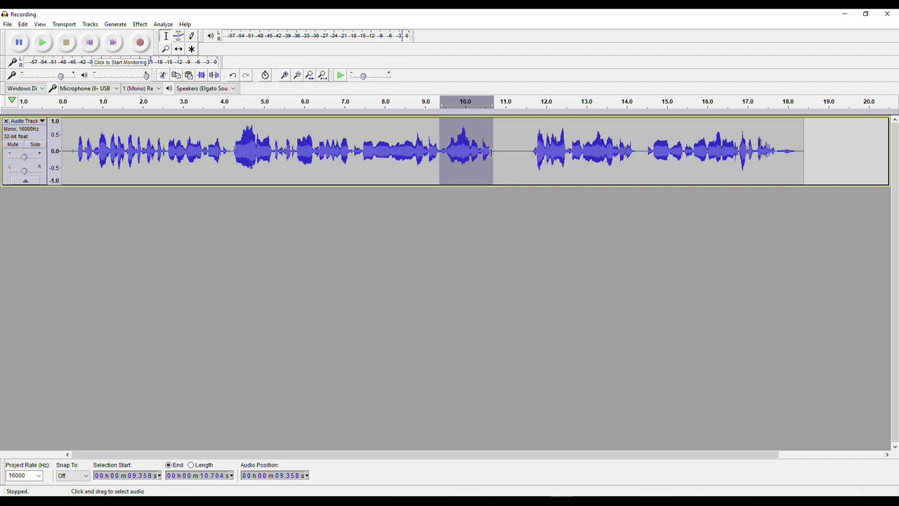
drag(532, 155, 634, 156)
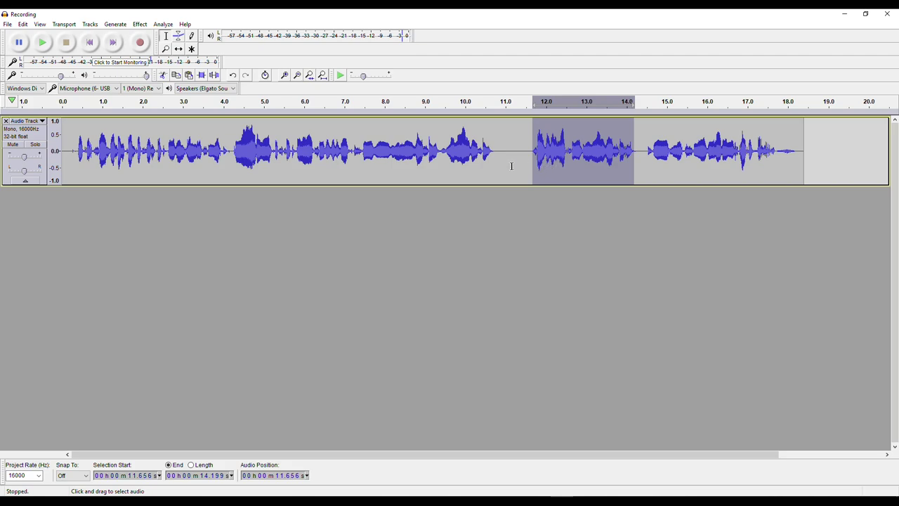
drag(365, 154, 497, 155)
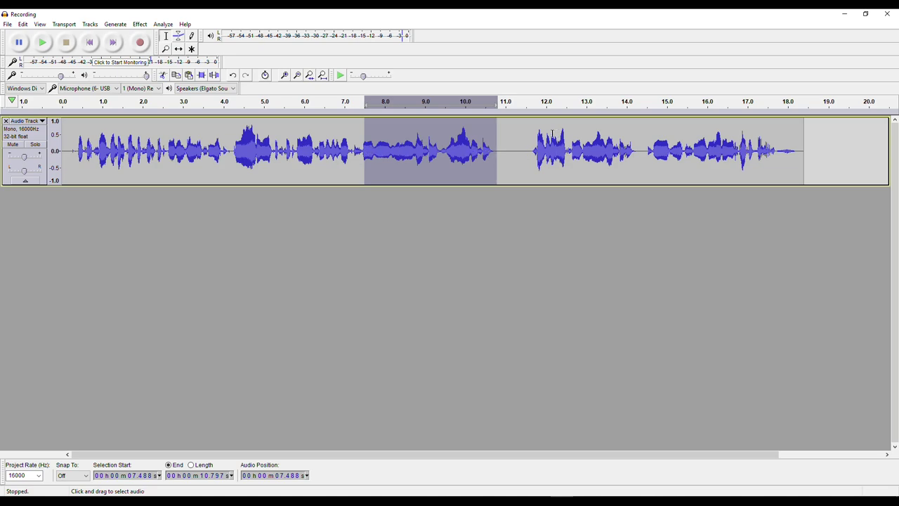
Play the track from about 7, 4.9 and 6 s, stopping each playback
click(345, 101)
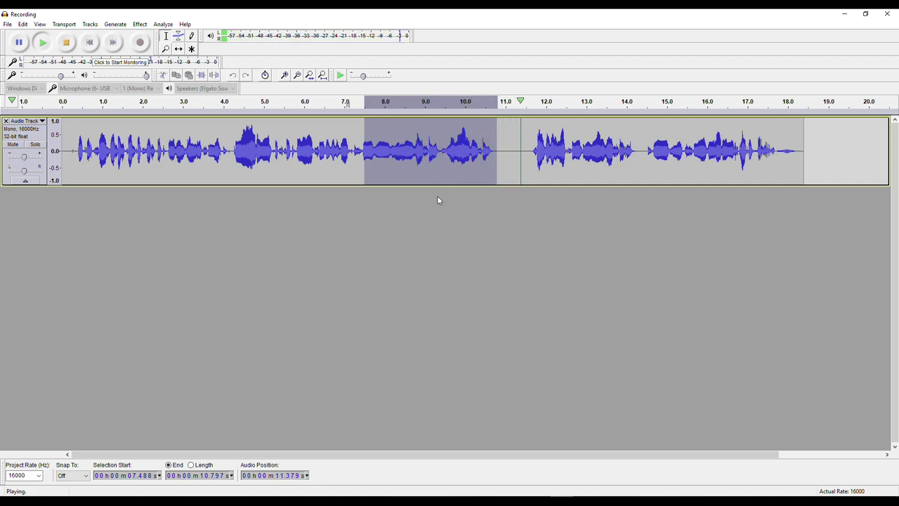
click(67, 44)
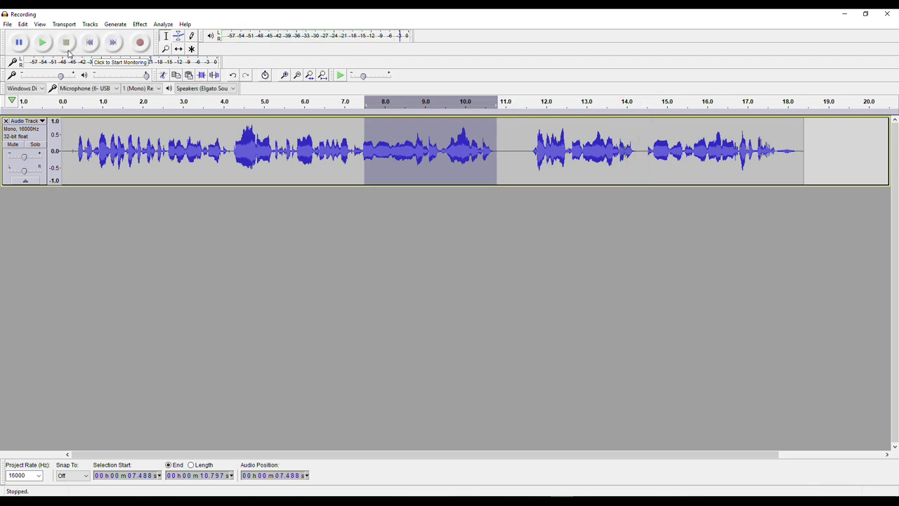
click(260, 105)
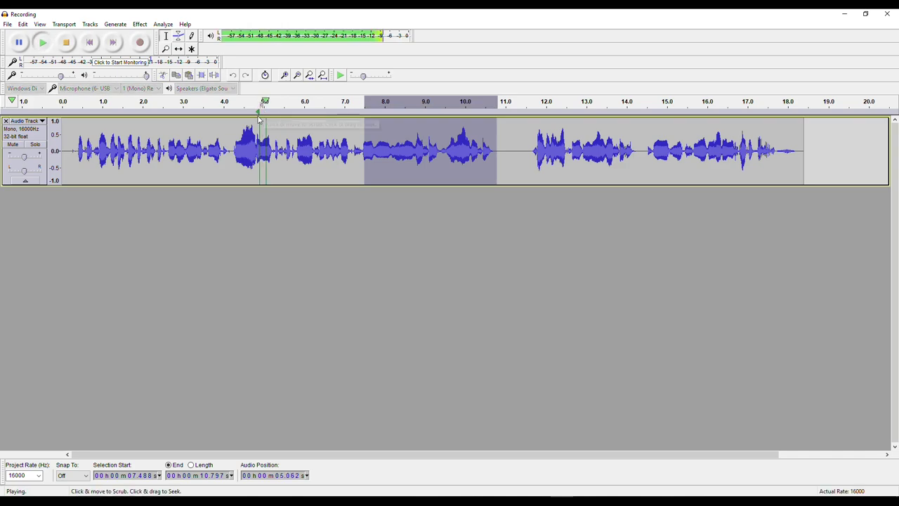
click(67, 42)
click(304, 102)
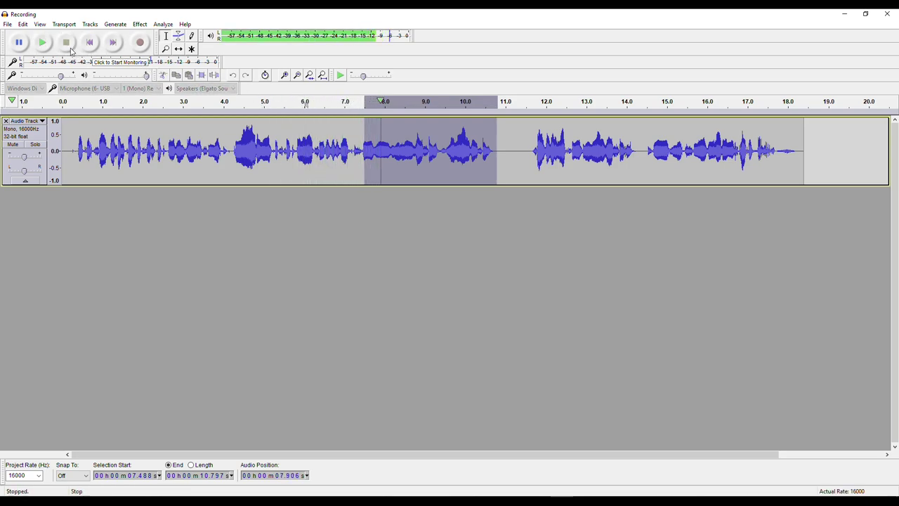
Mark the speech passage from about 11.7 to 14.2 s, and select the one from about 7.1 to 10.8 s
click(320, 151)
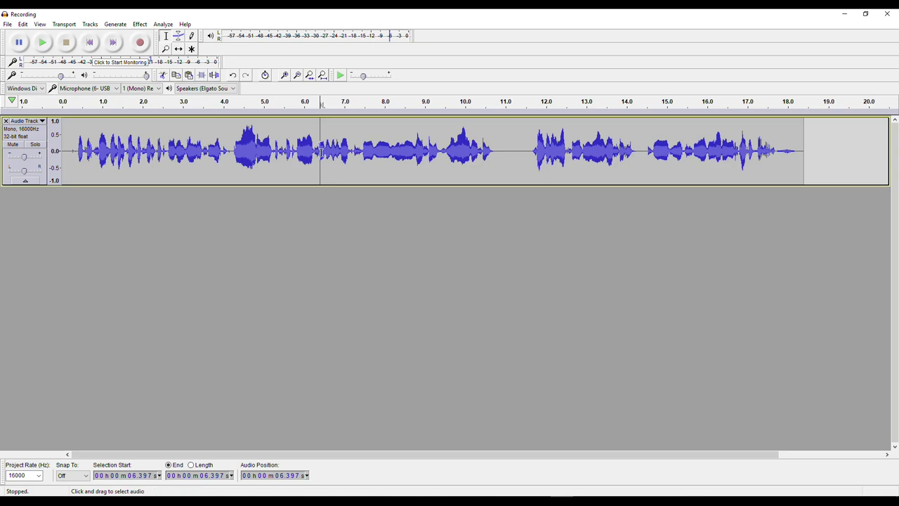
drag(324, 151, 635, 156)
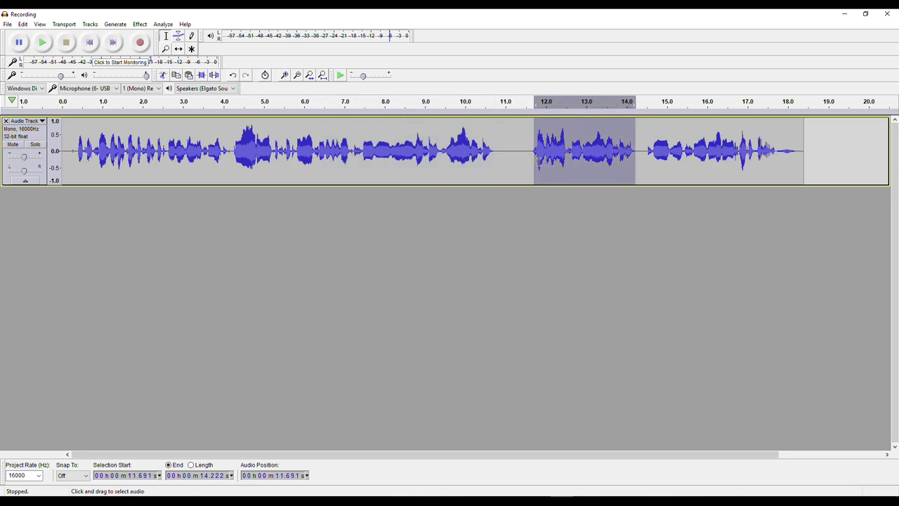
drag(497, 151, 349, 158)
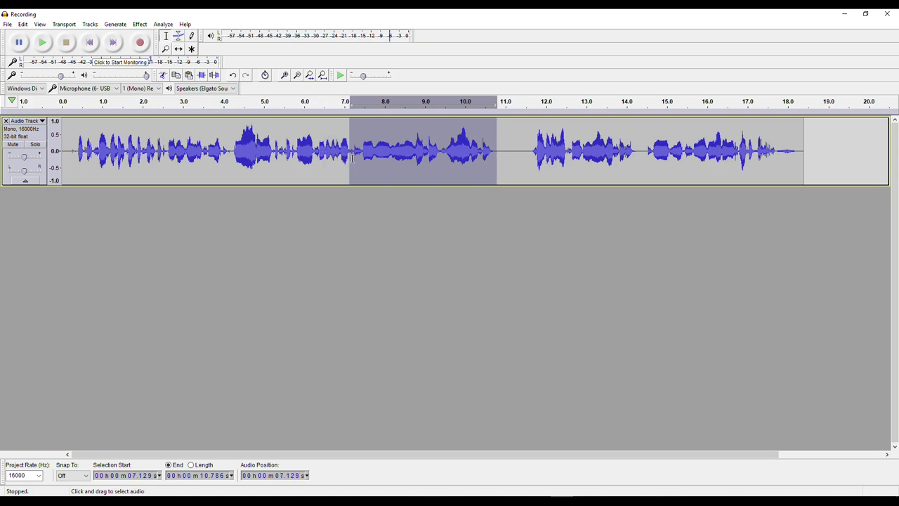
Play the track from about 5, 5.8, 6 and 6.2 s to locate where the speech passage ends, and stop the playback
click(284, 75)
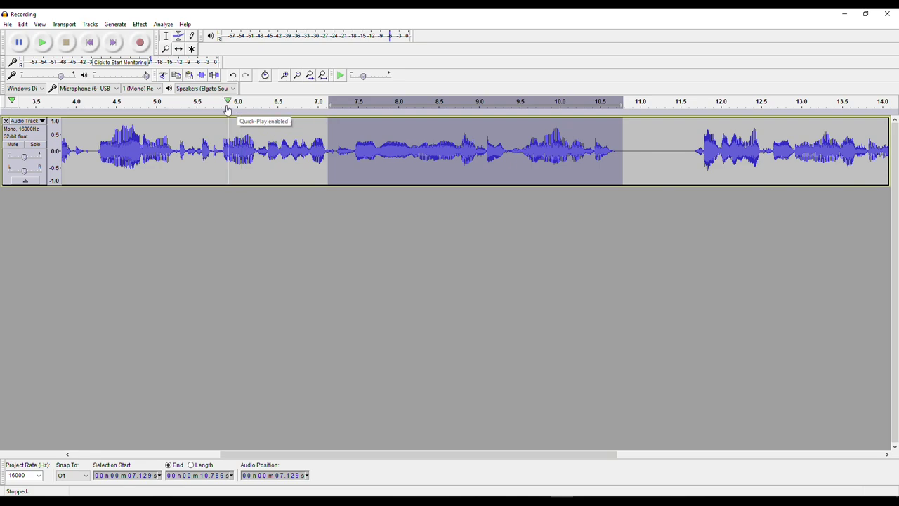
click(161, 103)
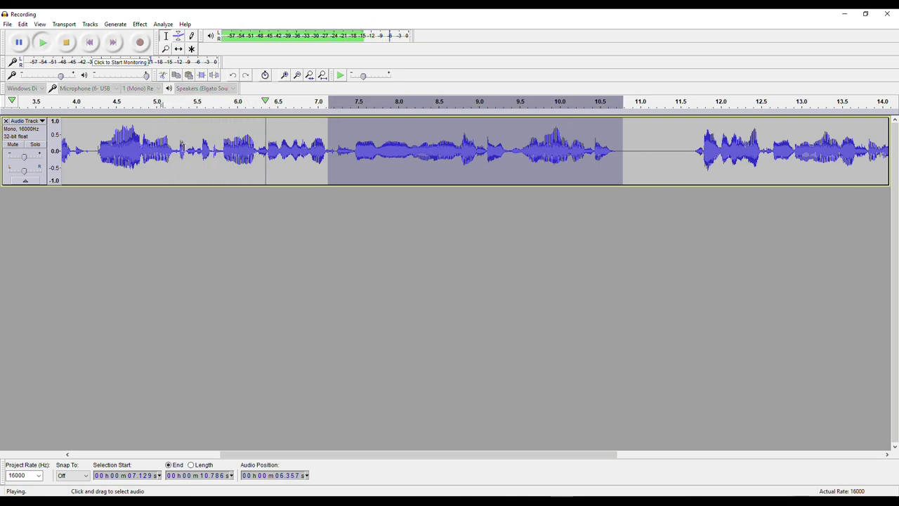
click(279, 103)
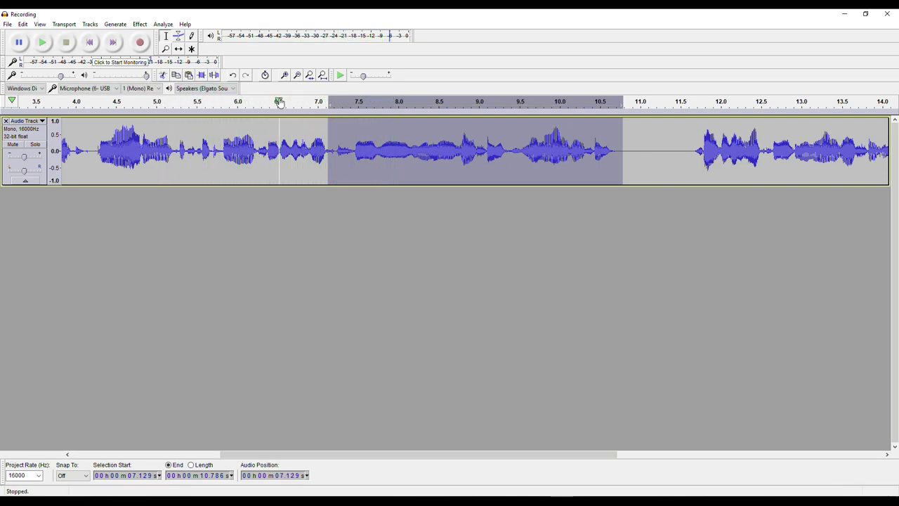
click(223, 103)
click(239, 103)
click(257, 103)
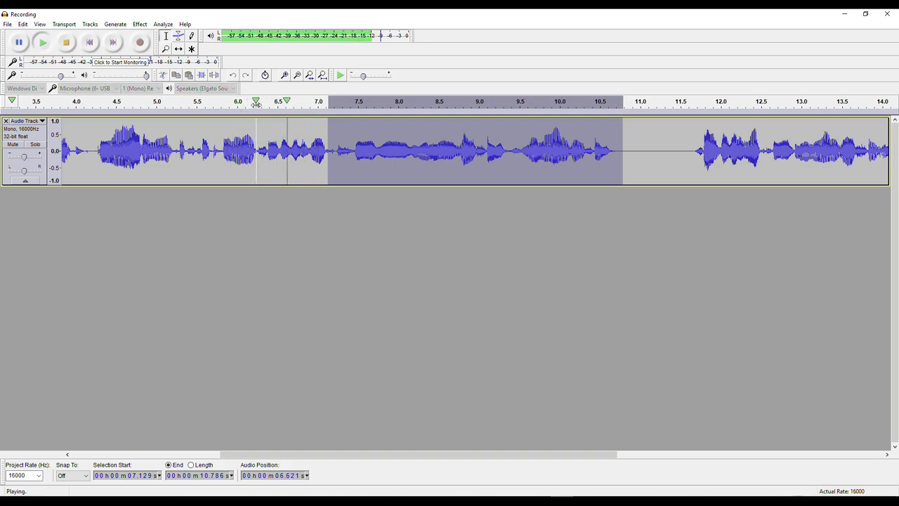
click(66, 42)
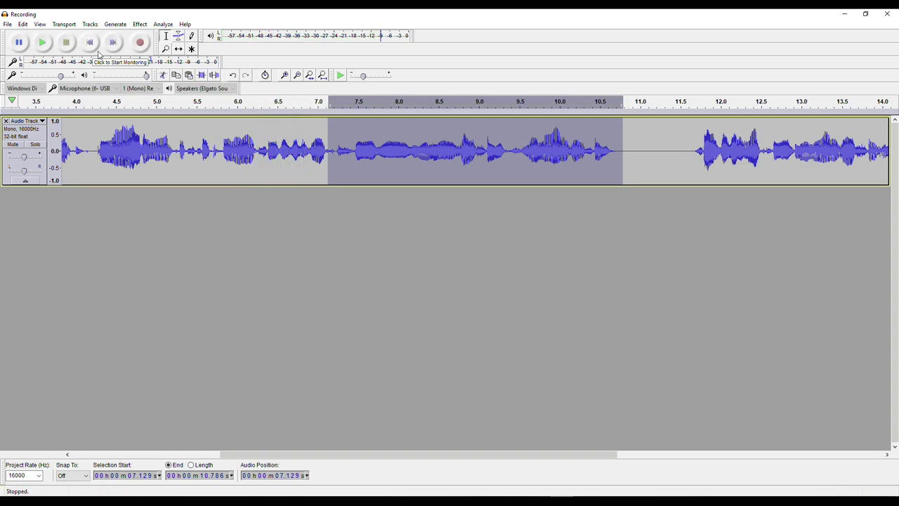
Split the track at about 6.24 s and shift the audio following the split about 0.15 s to the right with the Time Shift tool
drag(257, 153, 259, 153)
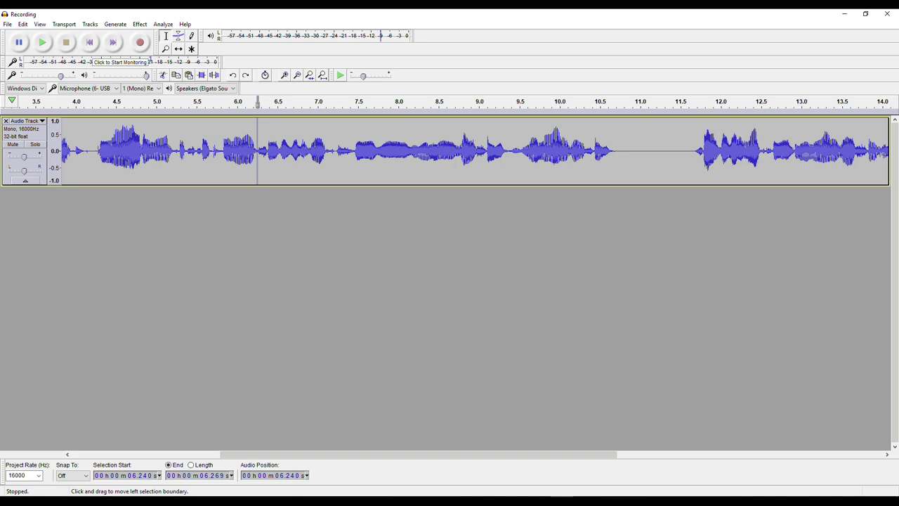
key(ctrl+i)
click(336, 170)
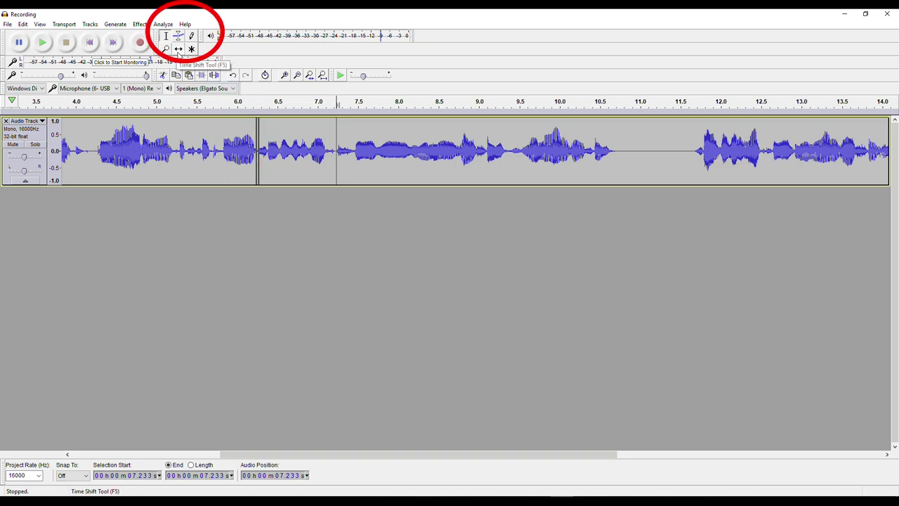
click(180, 52)
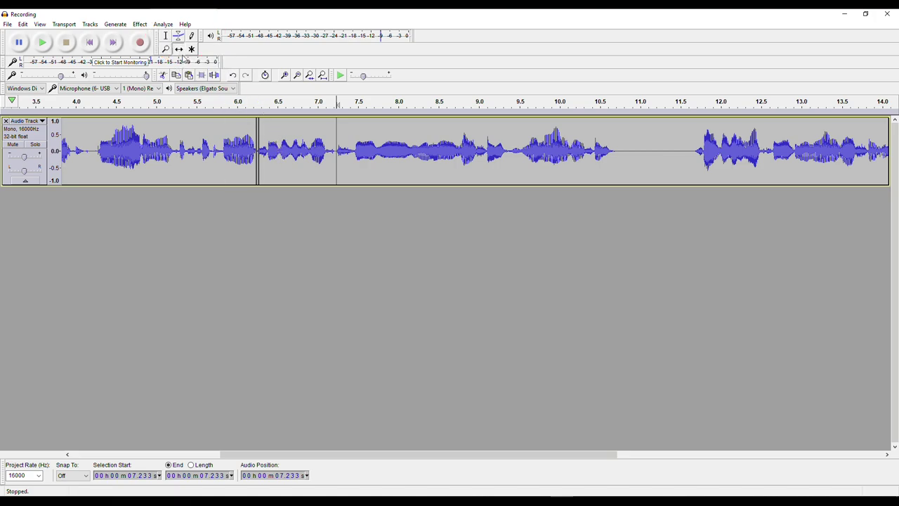
mouse_move(277, 151)
mouse_down()
mouse_move(304, 152)
mouse_move(276, 152)
mouse_move(290, 154)
mouse_up()
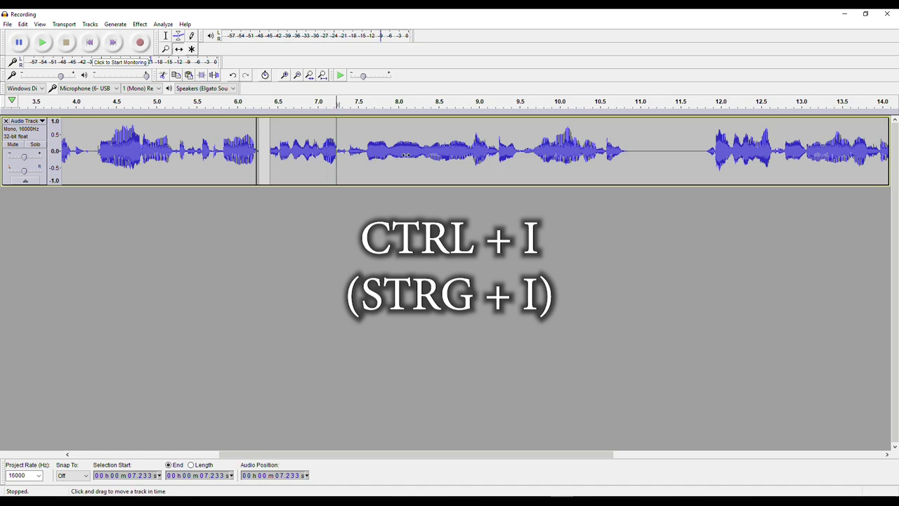
Play the pause from about 10.9 s, stop the playback, and split the track in the silence at about 11.33 s
click(634, 110)
key(p)
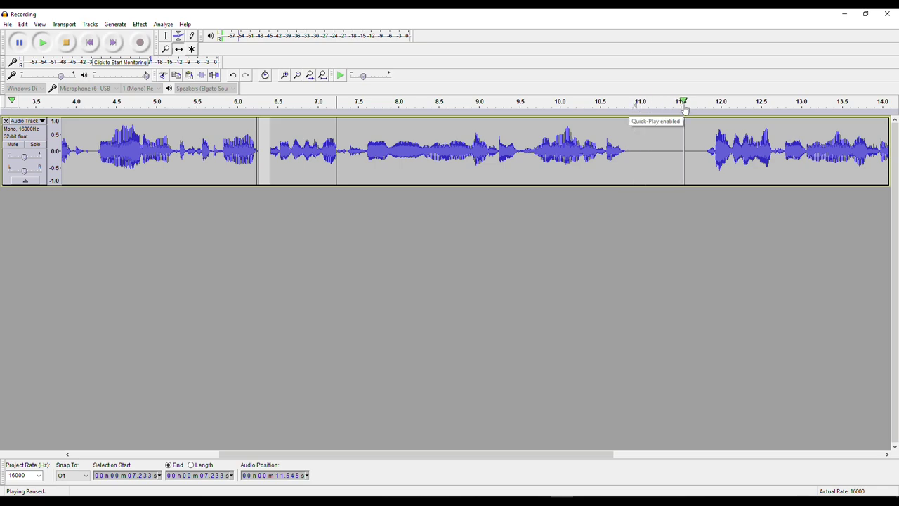
key(space)
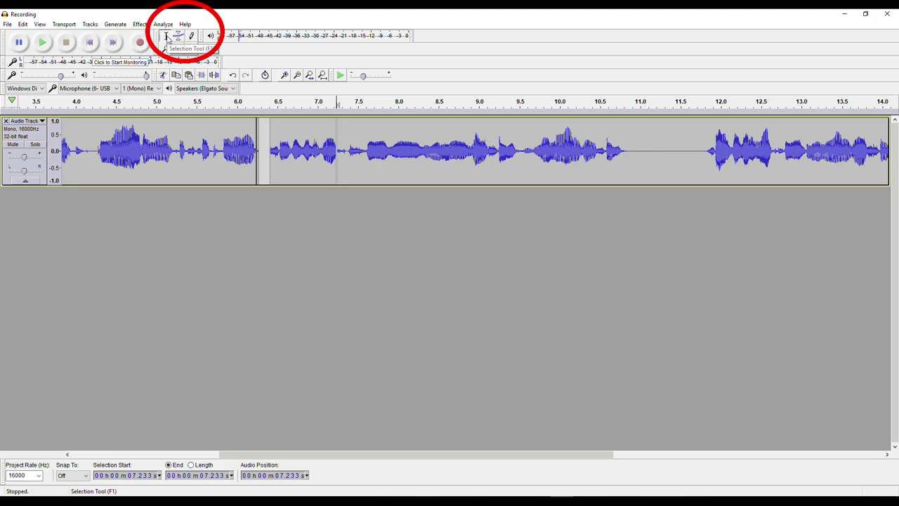
click(667, 153)
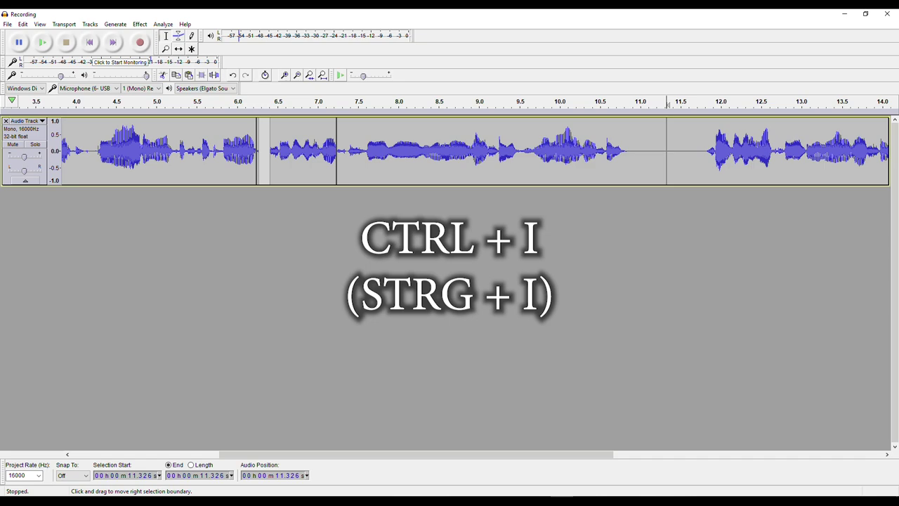
key(ctrl+i)
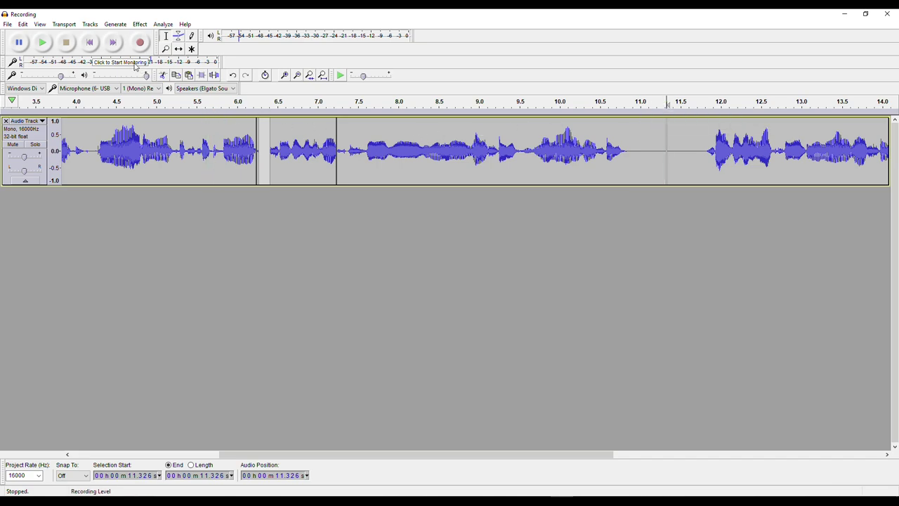
Pull the split clips apart with the Time Shift tool so they start at about 7.2, 8.3 and 13.1 s
click(179, 50)
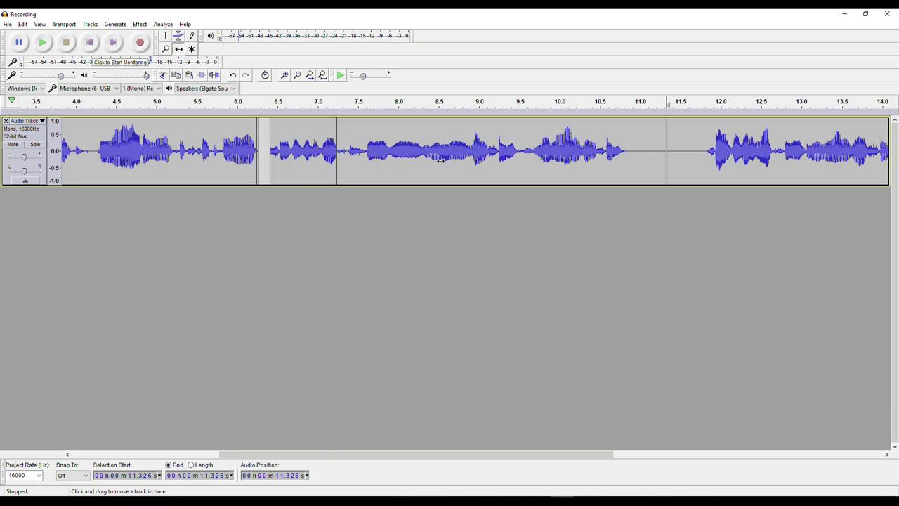
drag(300, 155, 297, 155)
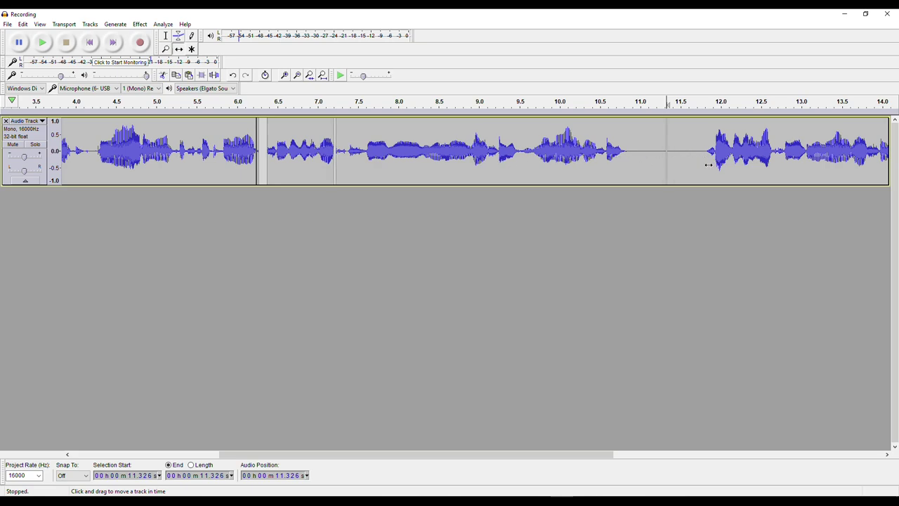
drag(682, 167, 822, 166)
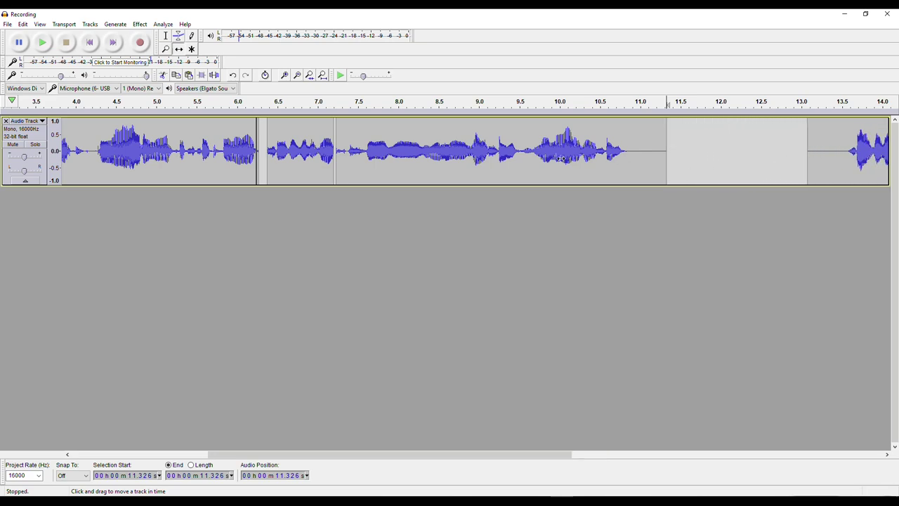
drag(336, 150, 444, 149)
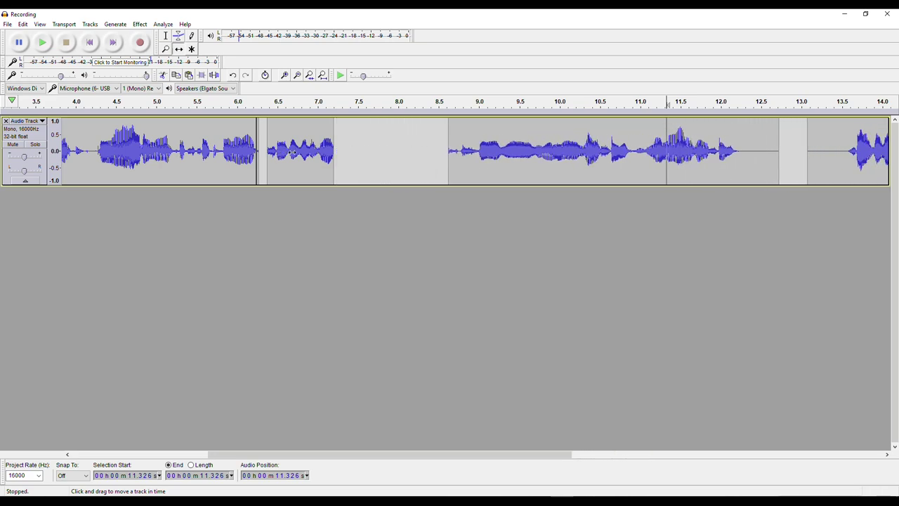
drag(293, 151, 369, 151)
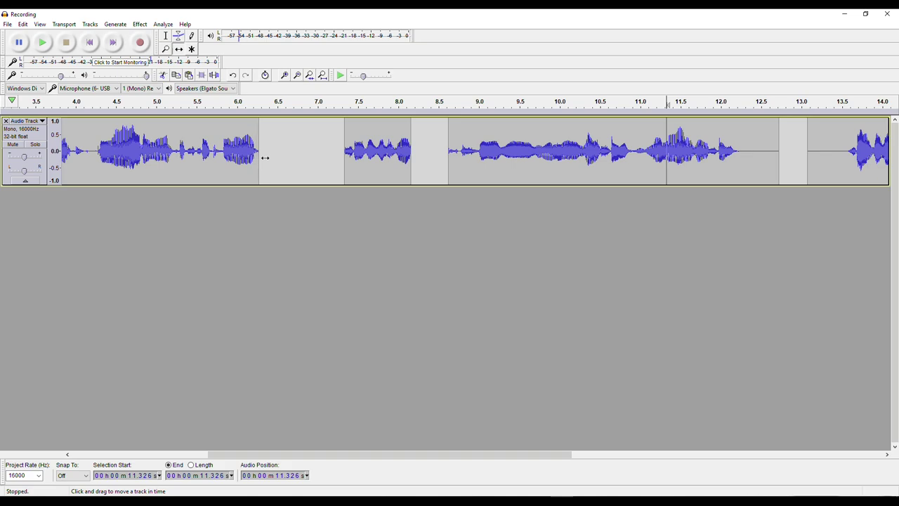
drag(375, 156, 361, 158)
drag(652, 156, 623, 155)
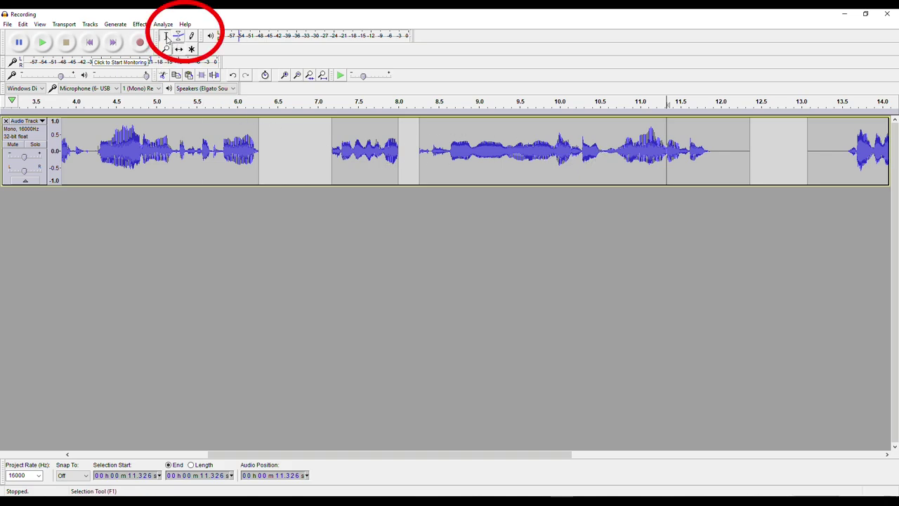
Delete the two middle clips between about 7.1 and 12.5 s, and shift the last clip left against the first at about 6.3 s
click(166, 39)
drag(327, 156, 761, 156)
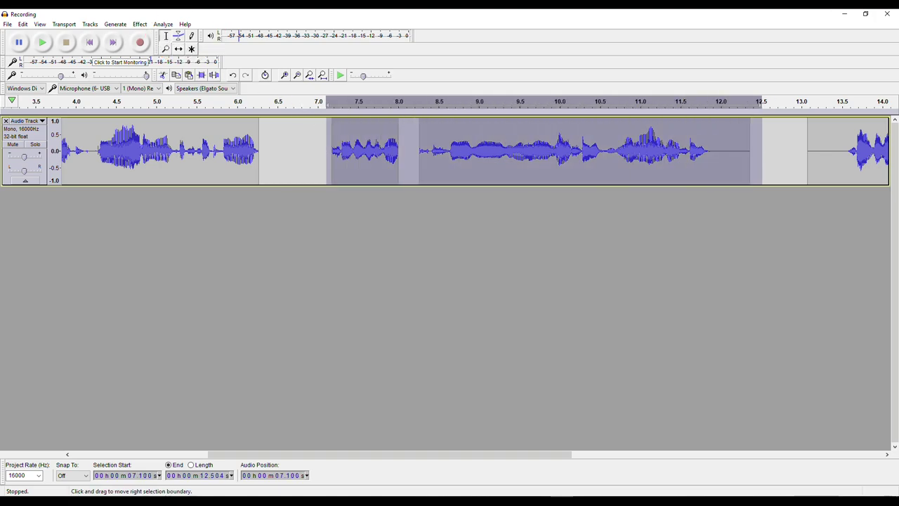
key(Delete)
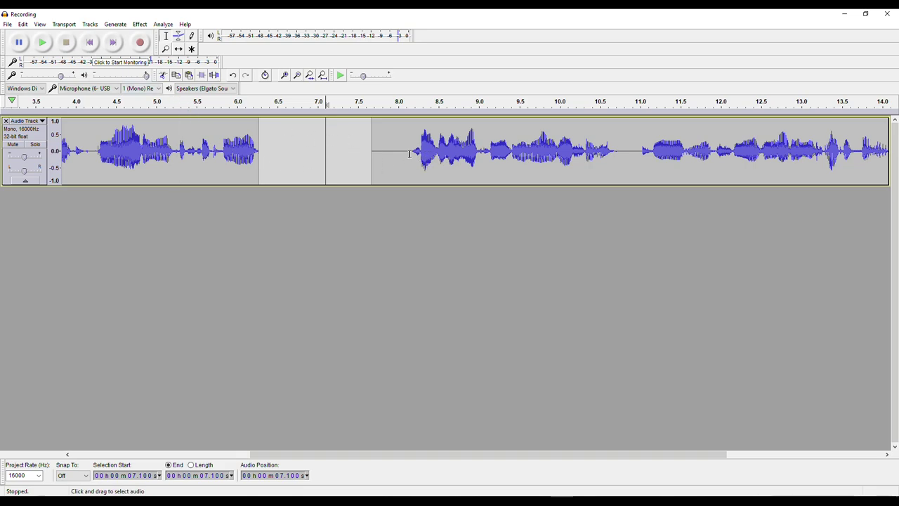
click(178, 50)
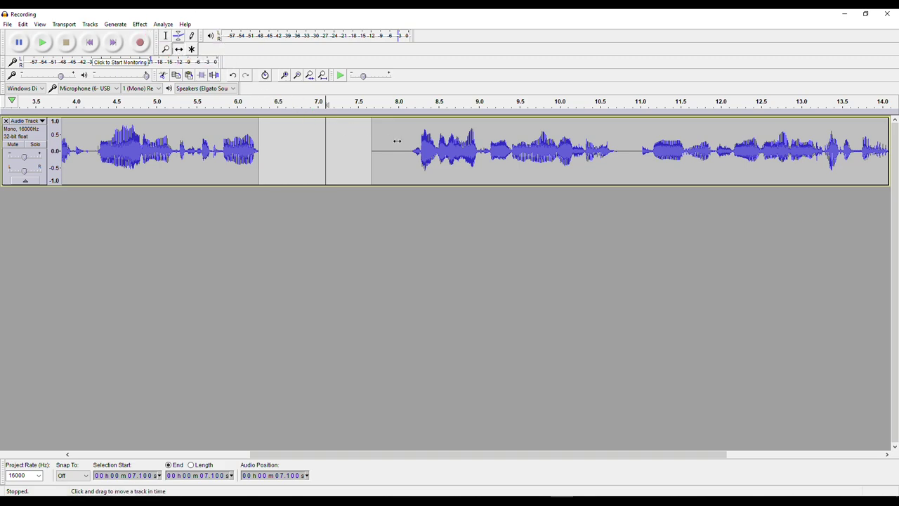
drag(516, 174, 380, 178)
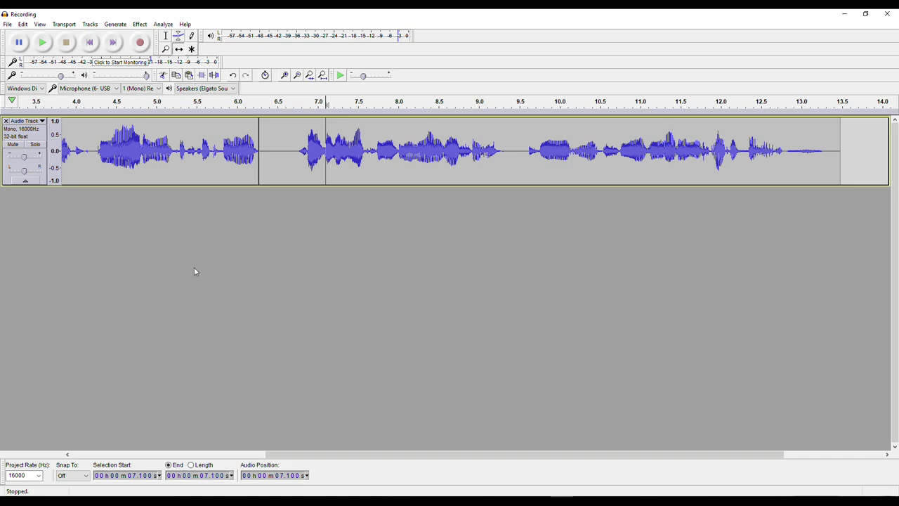
Show the whole shortened track and play it from the beginning
drag(450, 455, 255, 455)
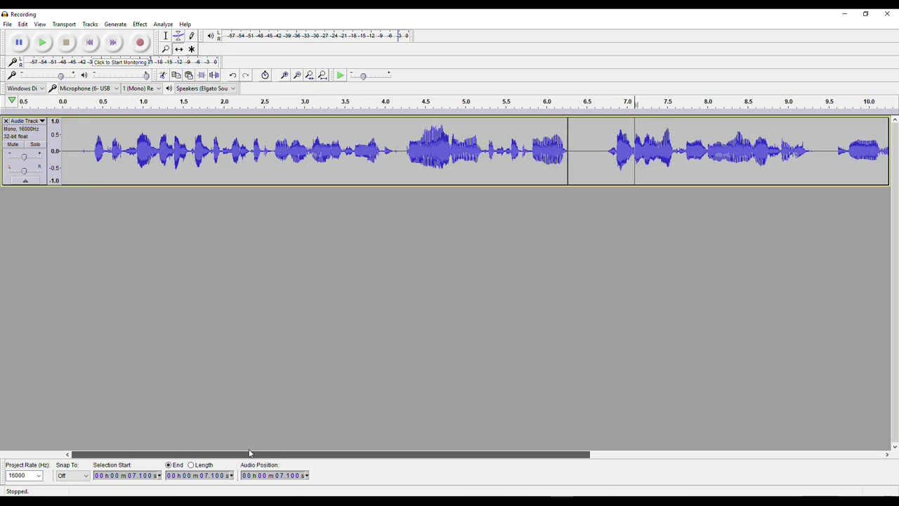
click(296, 75)
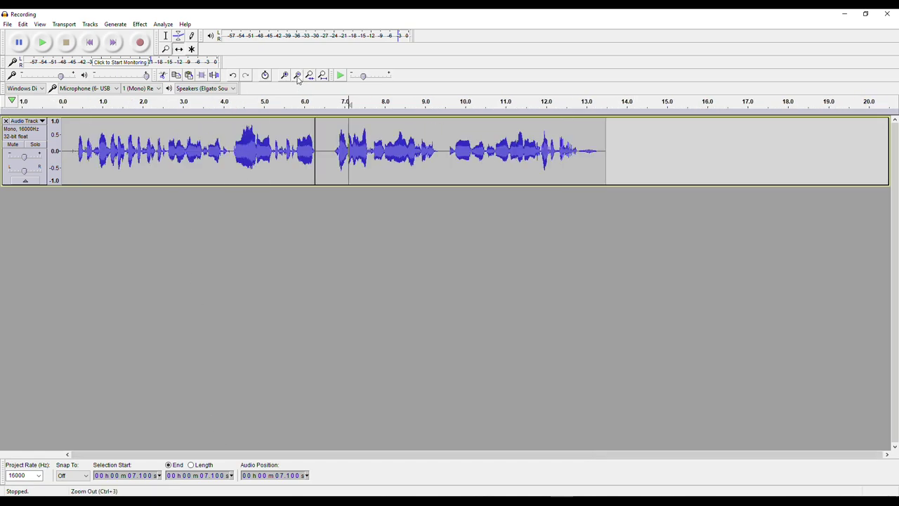
click(62, 101)
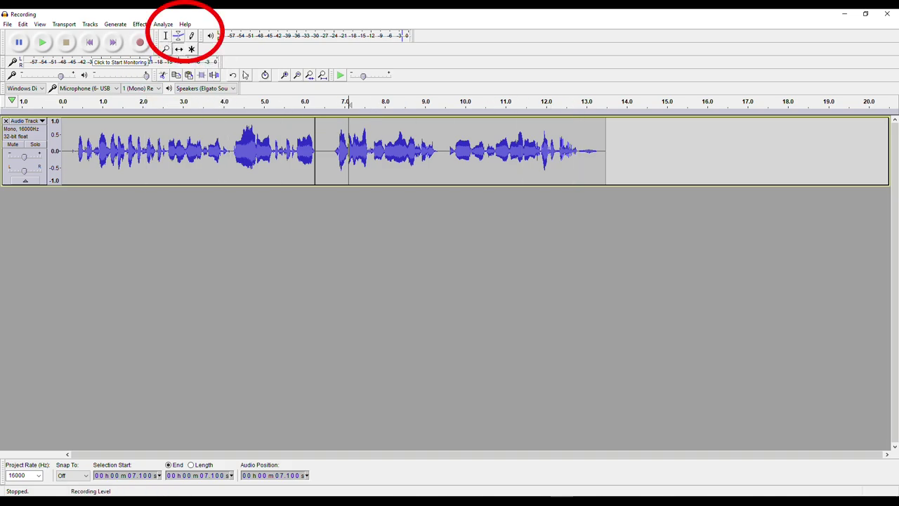
Swap the two clips with the Time Shift tool so the later passage starts at 0 s, and play the result from about 0.5 s
drag(384, 161, 531, 161)
drag(311, 142, 463, 142)
drag(535, 156, 642, 161)
drag(388, 162, 527, 166)
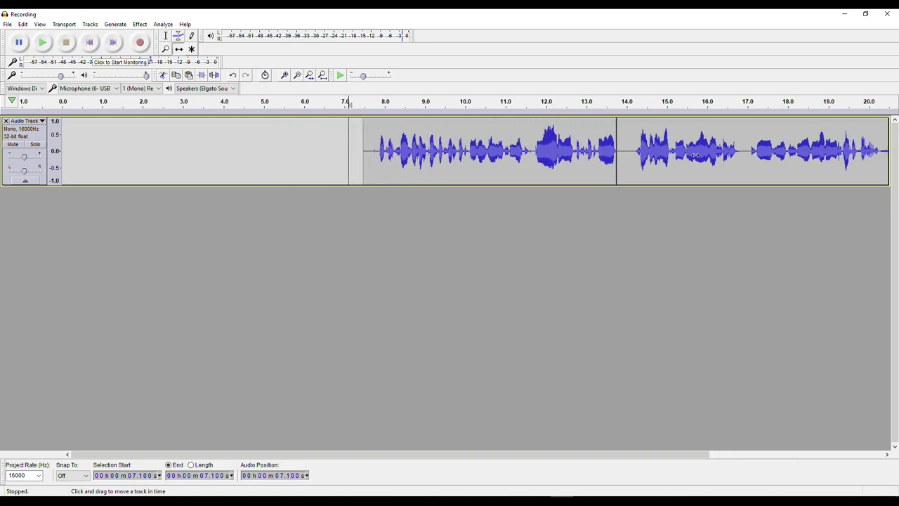
drag(205, 147, 110, 146)
key(ctrl+z)
drag(169, 146, 140, 148)
drag(410, 148, 329, 158)
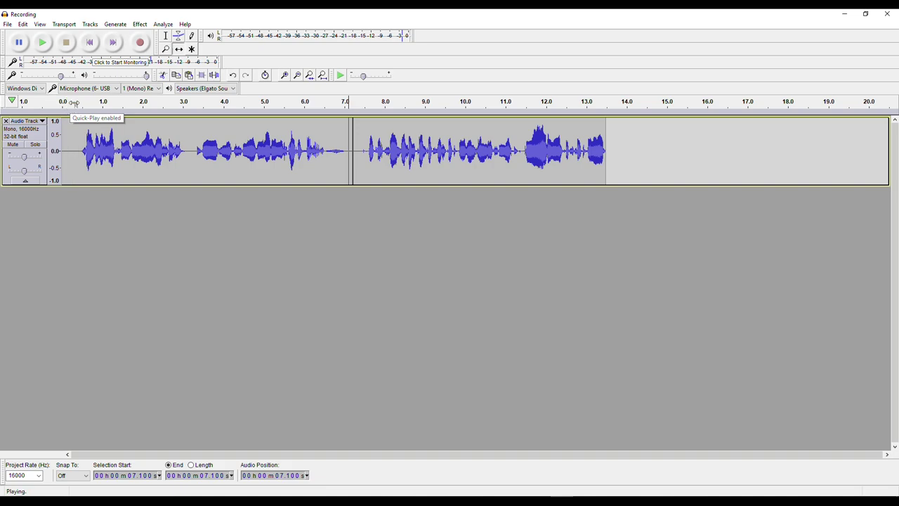
click(81, 105)
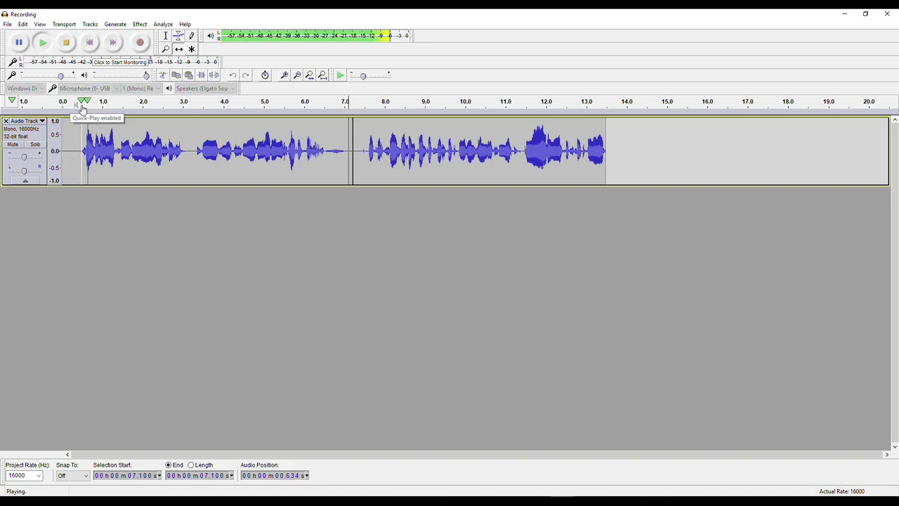
click(70, 45)
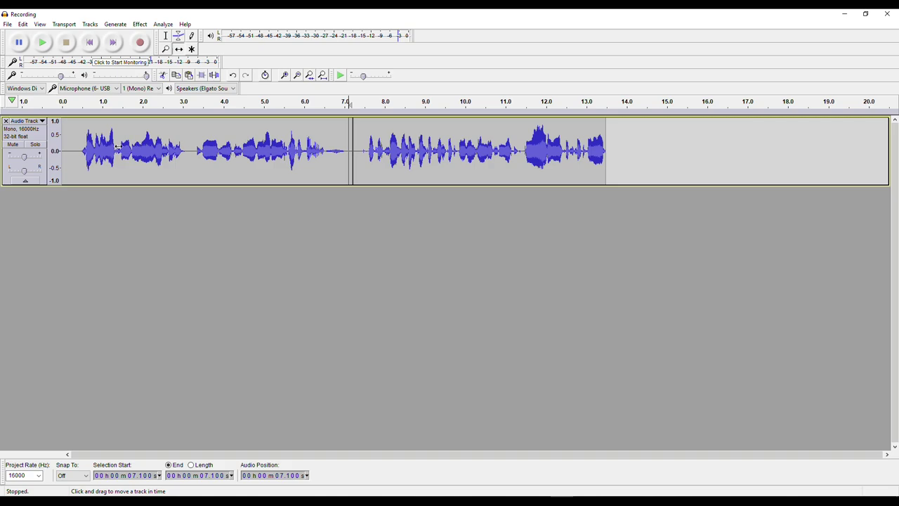
Move the two clips back into their original order, joining them at about 6.1 s
drag(91, 156, 587, 142)
drag(453, 151, 163, 151)
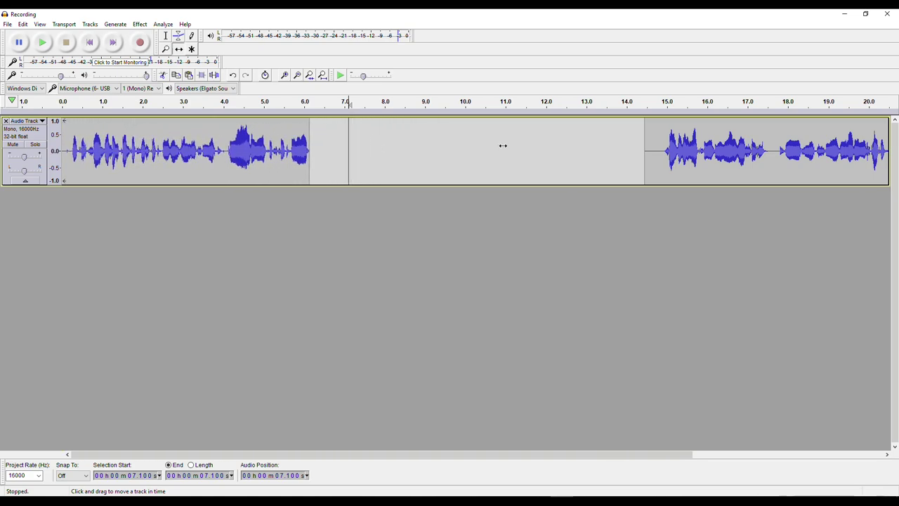
mouse_move(708, 151)
mouse_down()
mouse_move(357, 155)
mouse_move(388, 142)
mouse_move(370, 143)
mouse_up()
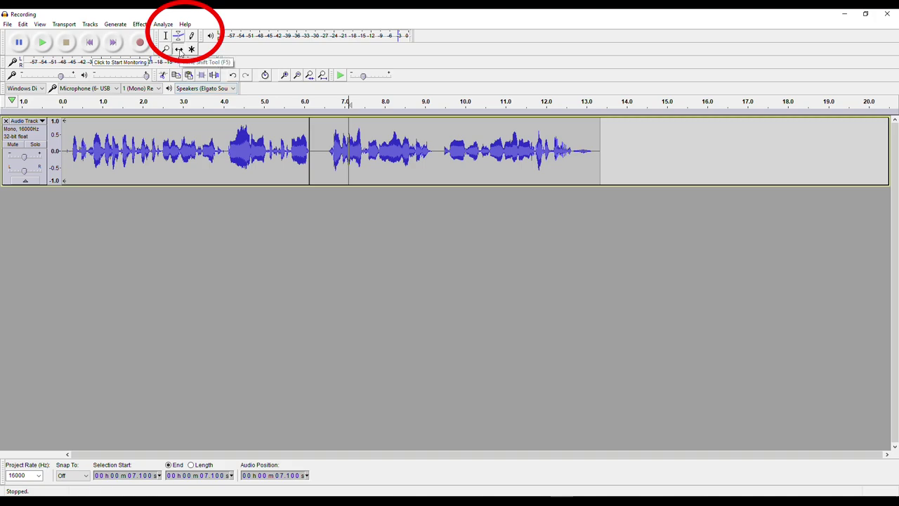
Delete the quiet tail of the last clip from about 12.67 to 13.4 s
click(165, 36)
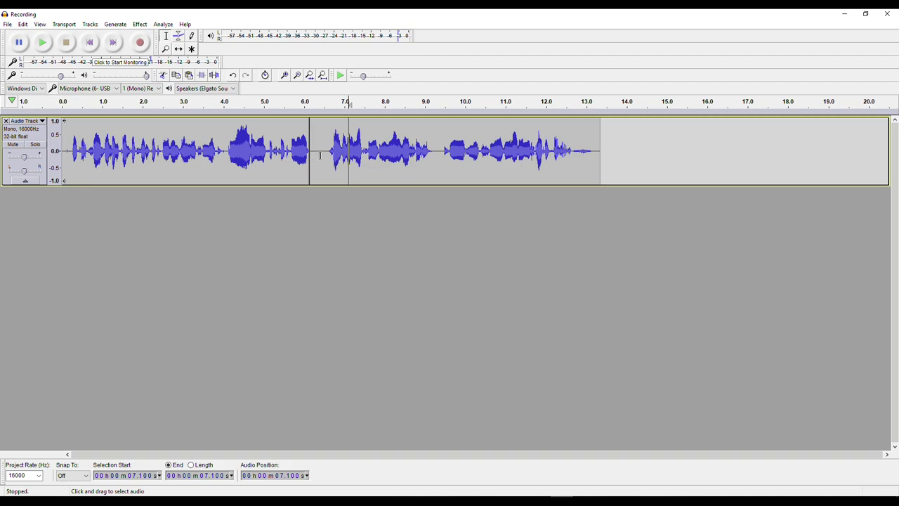
drag(602, 153, 573, 152)
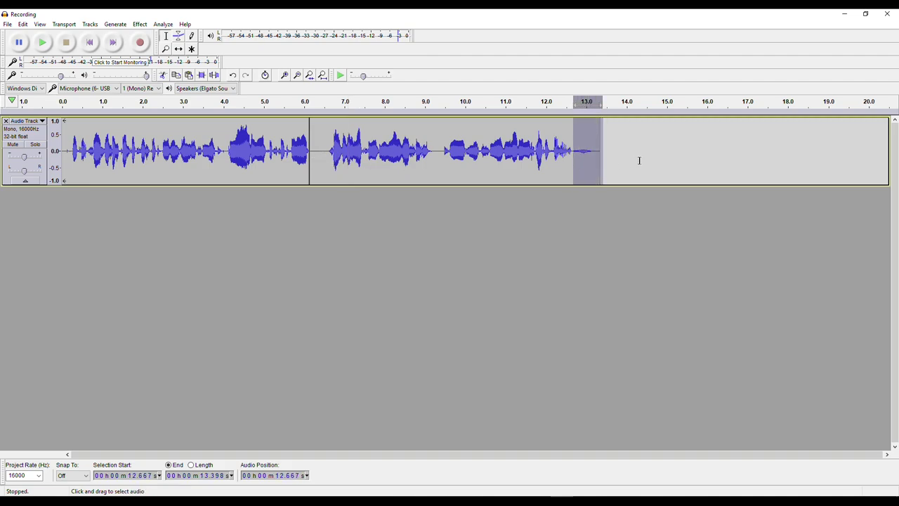
key(Delete)
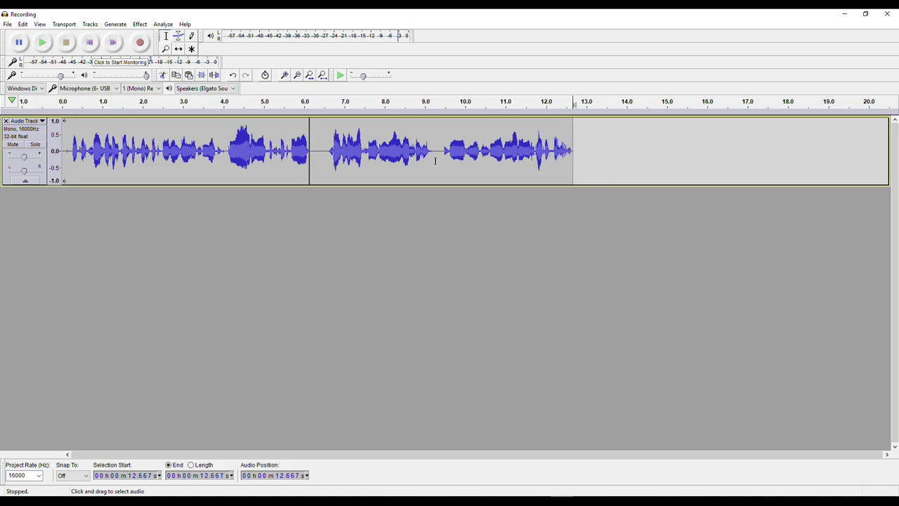
Split the second clip at about 6.5 s, separate the silent piece before its speech, and delete that piece
click(323, 152)
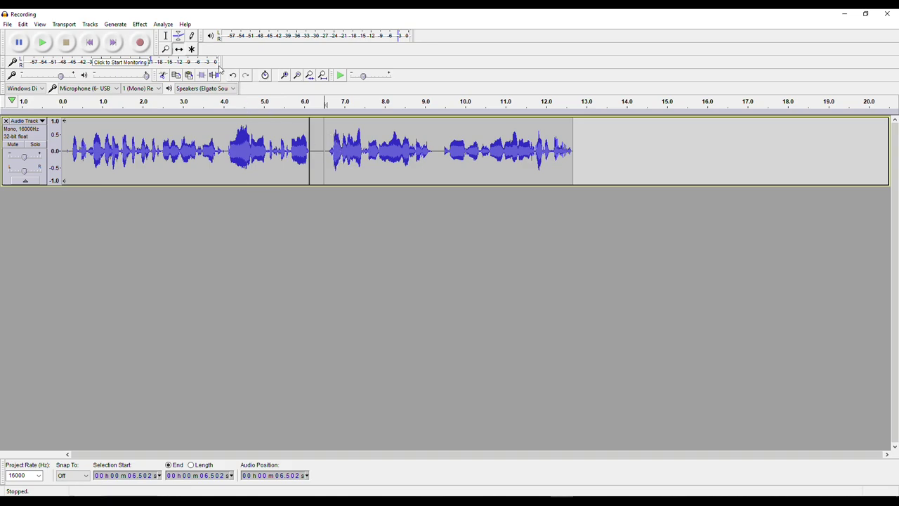
click(179, 50)
mouse_move(332, 159)
mouse_down()
mouse_move(370, 159)
mouse_move(326, 162)
mouse_up()
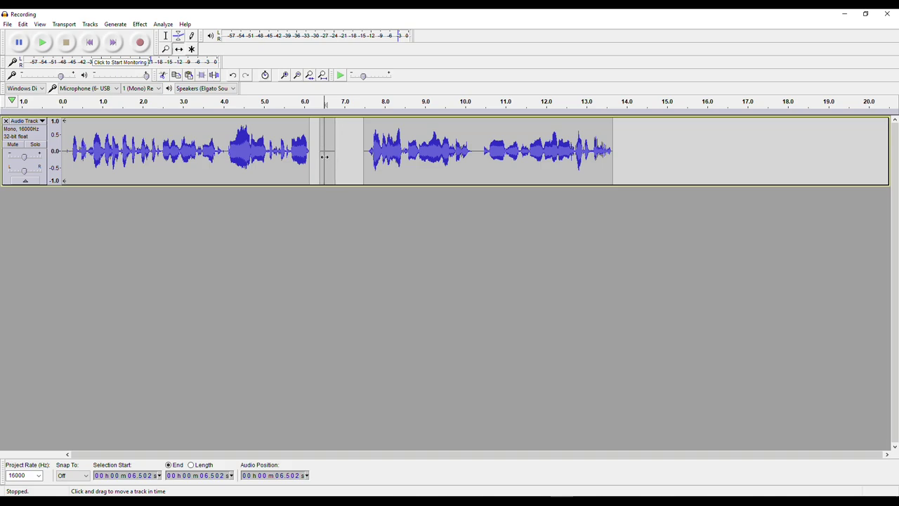
click(167, 38)
drag(321, 150, 339, 150)
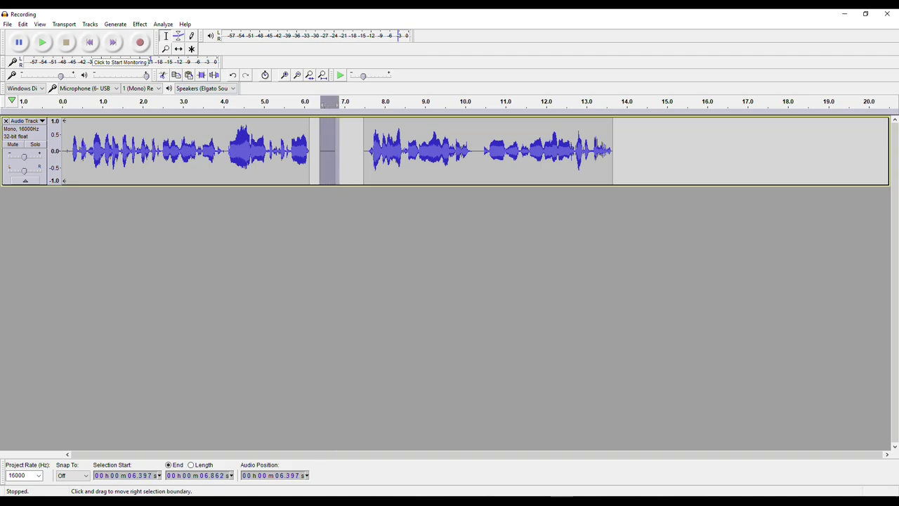
key(Delete)
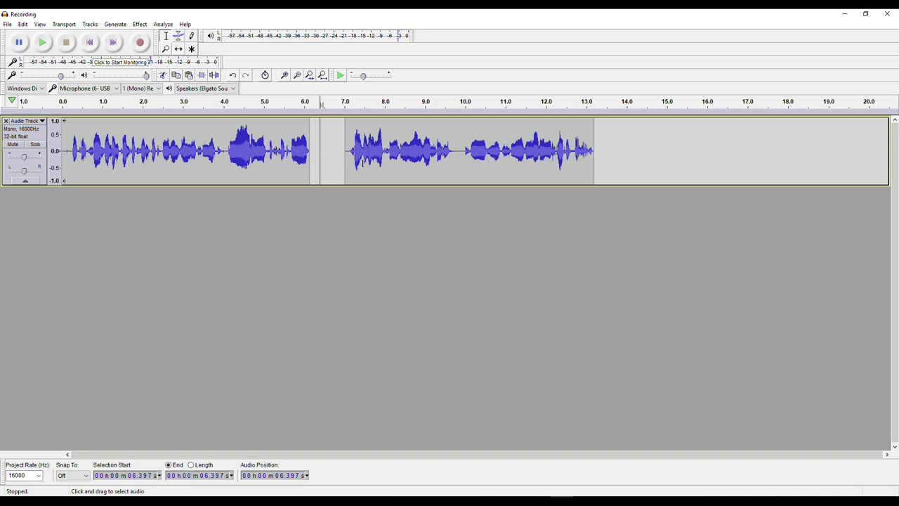
Move the remaining second clip against the end of the first at about 6.1 s and play the track from 0 s
click(178, 49)
drag(382, 162, 317, 167)
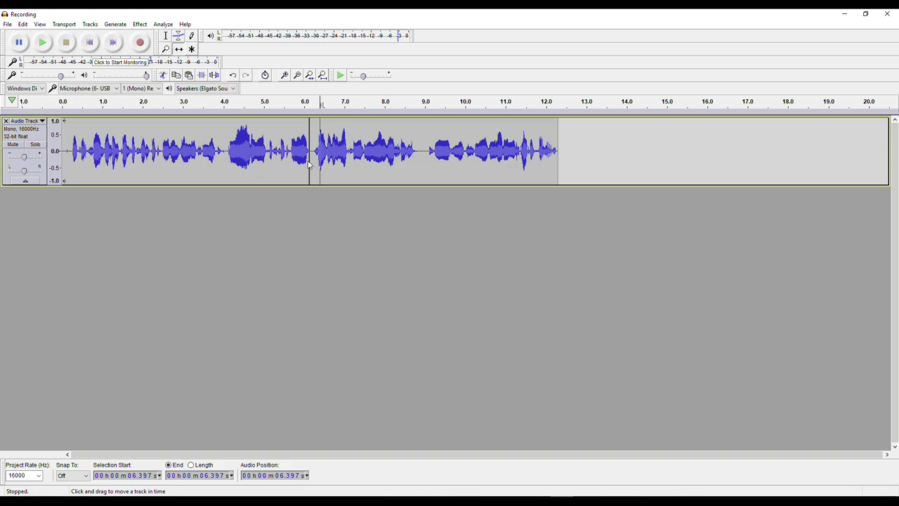
click(63, 103)
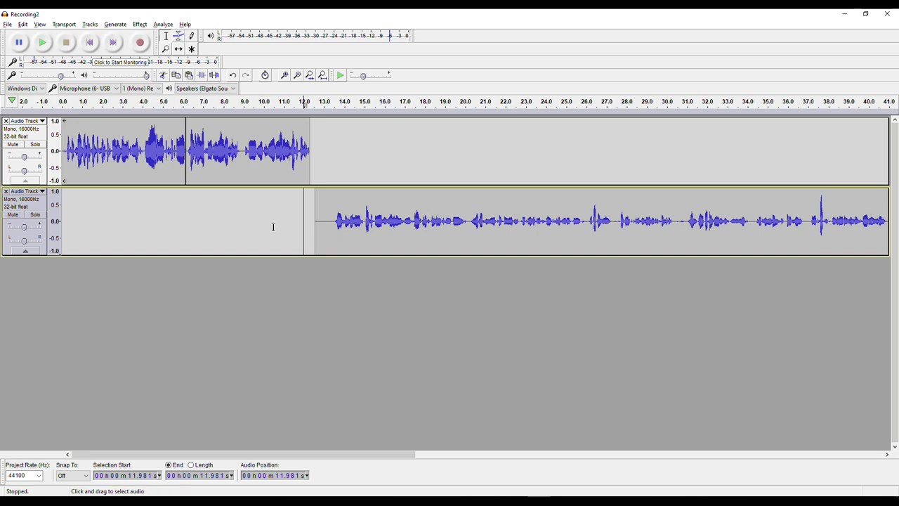
Examine the full length of both tracks in the Recording2 project at several timeline scales
click(296, 74)
click(297, 74)
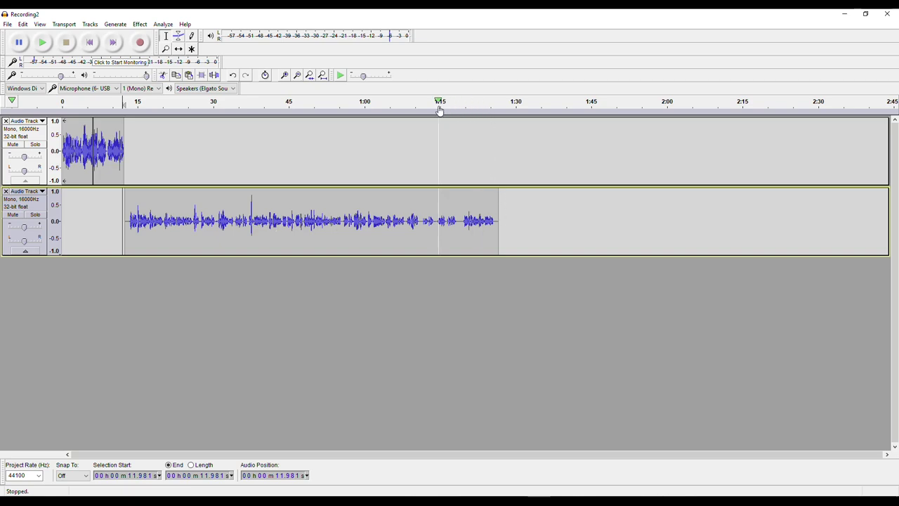
click(297, 78)
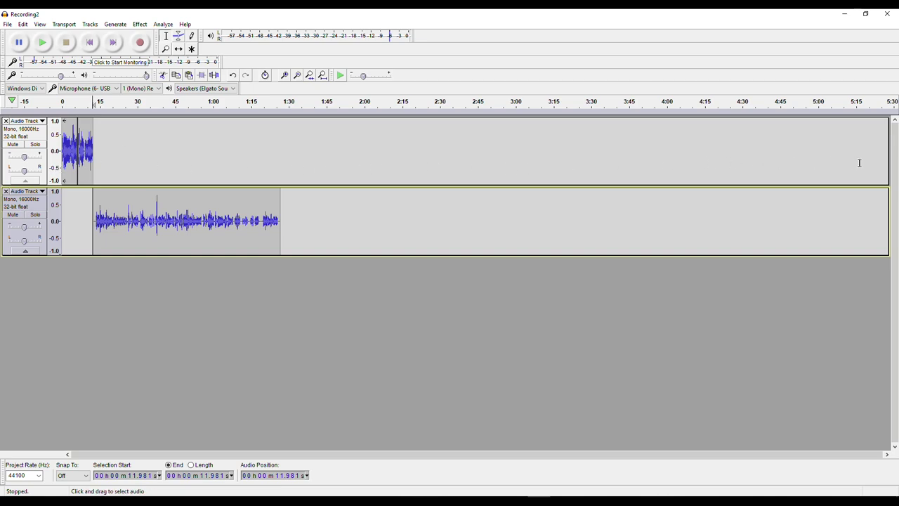
click(298, 78)
click(298, 79)
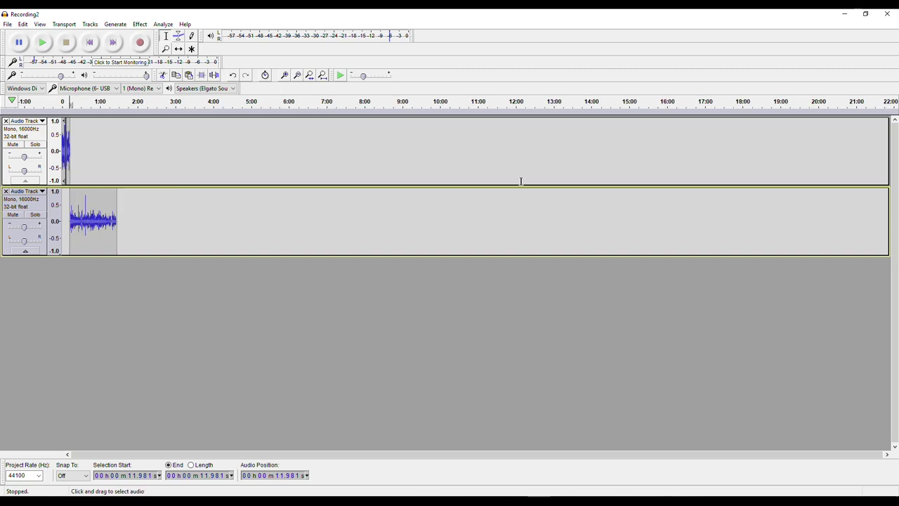
key(ctrl+1)
key(ctrl+1)
key(ctrl+1)
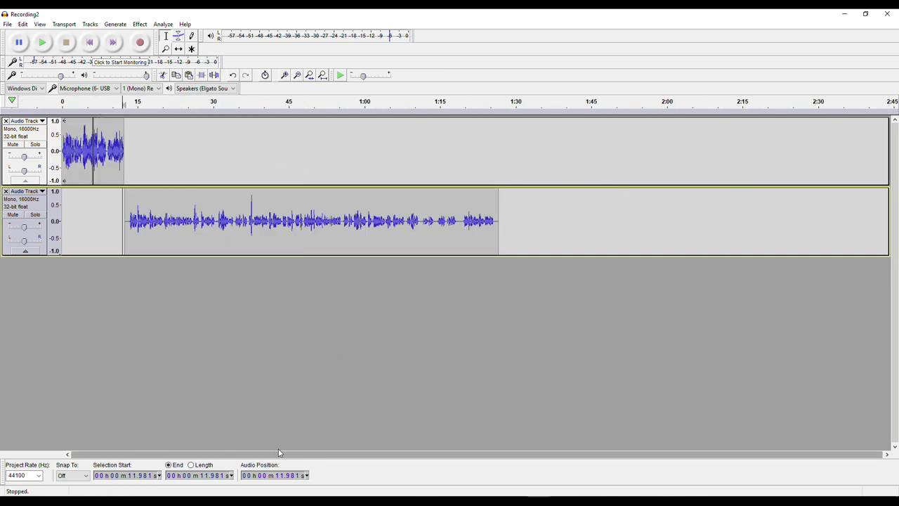
key(ctrl+1)
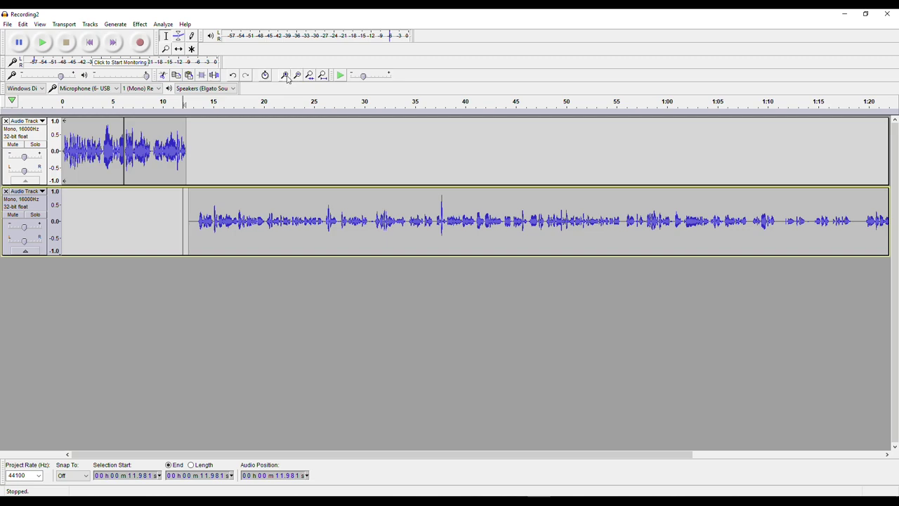
click(286, 76)
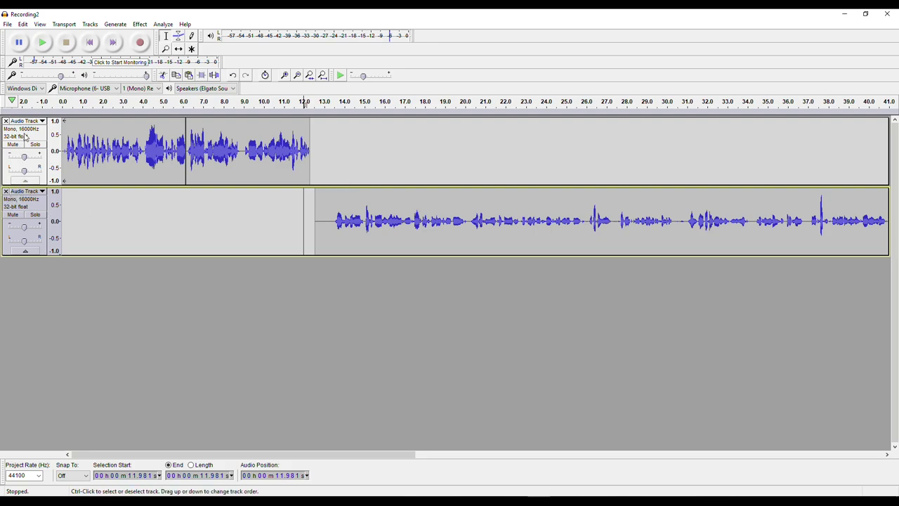
Add a new empty mono track below the two existing tracks
click(91, 26)
mouse_move(100, 39)
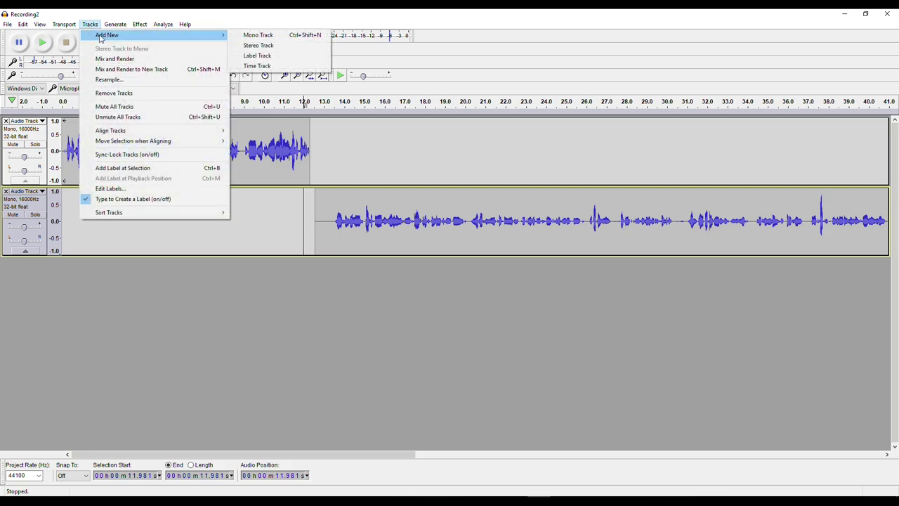
click(265, 40)
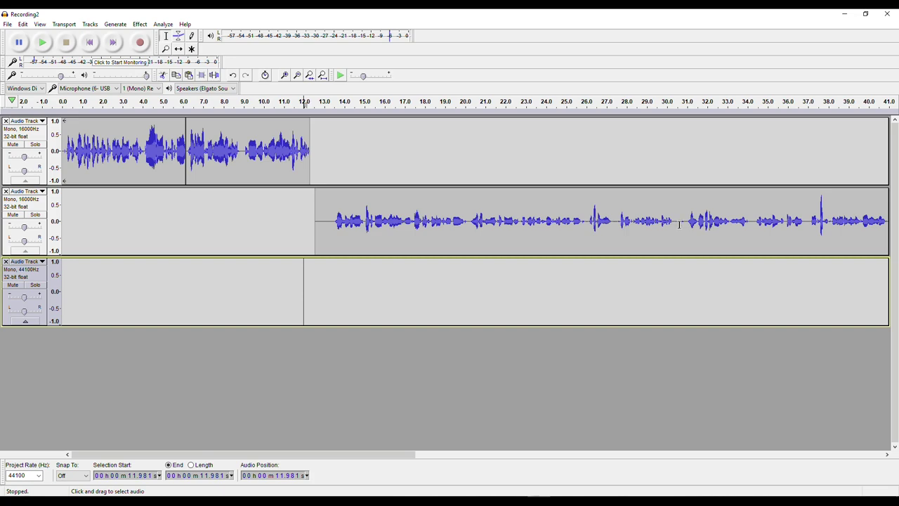
Split the second track's clip in the pause at about 30.6 s
click(679, 224)
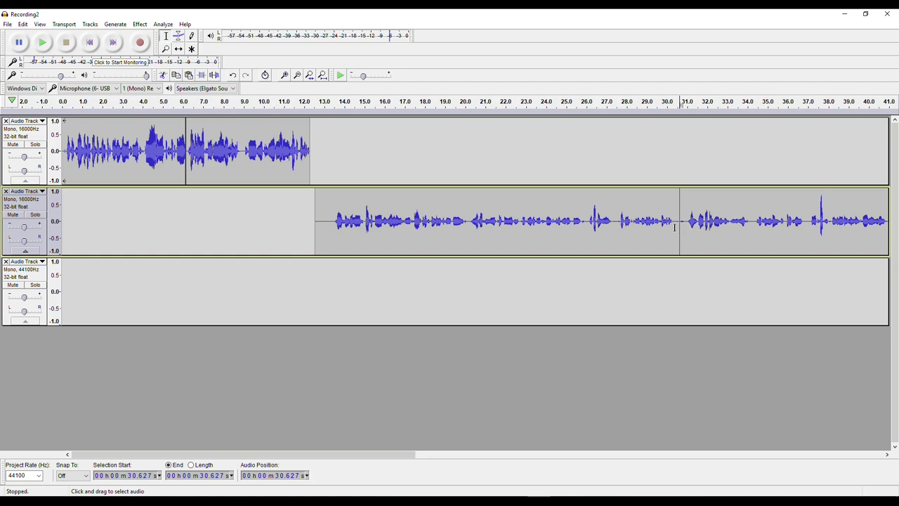
click(509, 222)
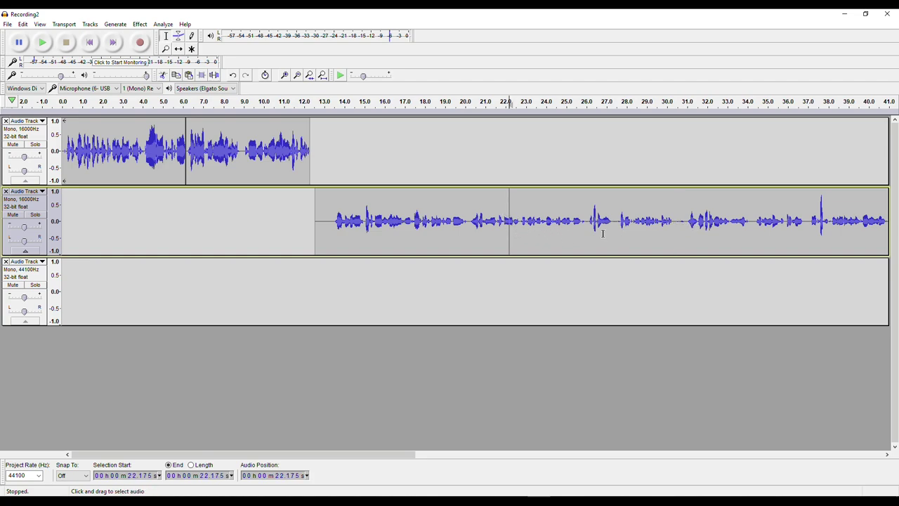
click(678, 226)
key(ctrl+i)
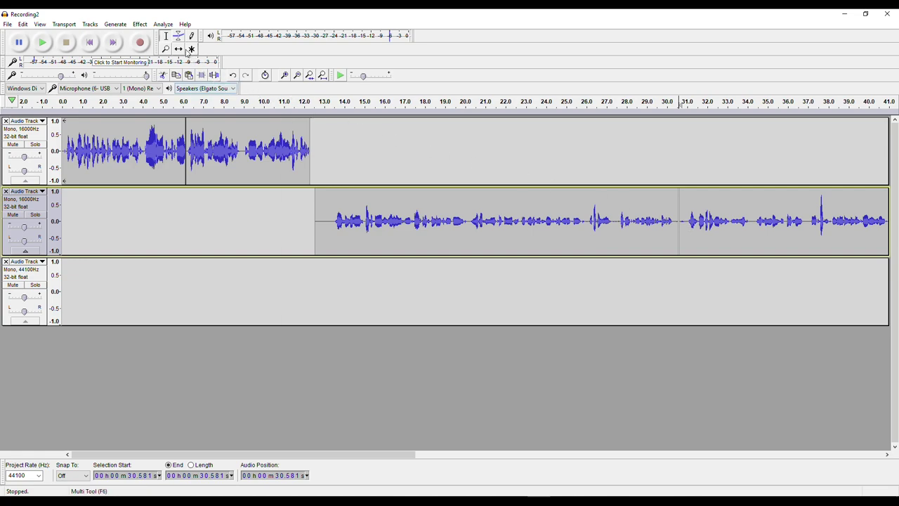
Move the earlier part of the second track's split clip onto the first track, joining it to the existing audio at about 12.3 s
click(180, 50)
drag(511, 223, 476, 224)
drag(392, 242, 432, 148)
drag(388, 124, 391, 216)
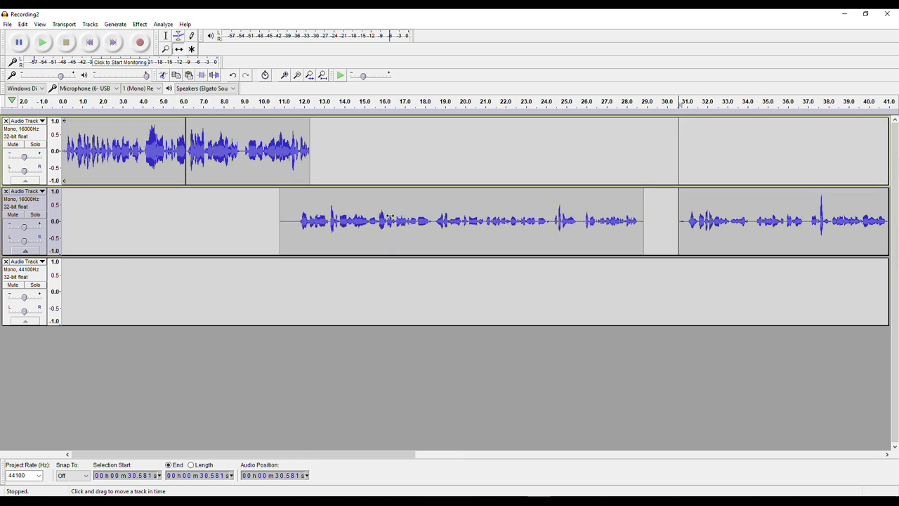
drag(616, 214, 353, 211)
drag(338, 257, 317, 163)
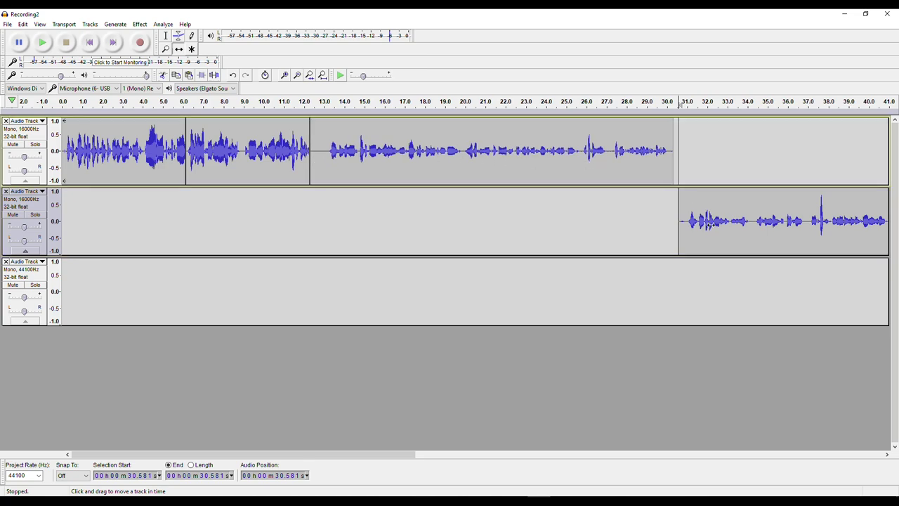
drag(512, 144, 529, 131)
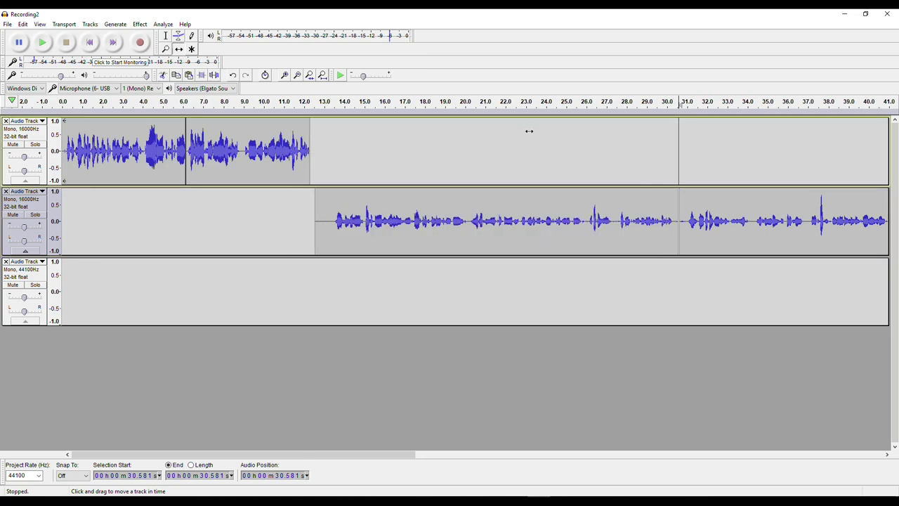
drag(525, 37, 450, 149)
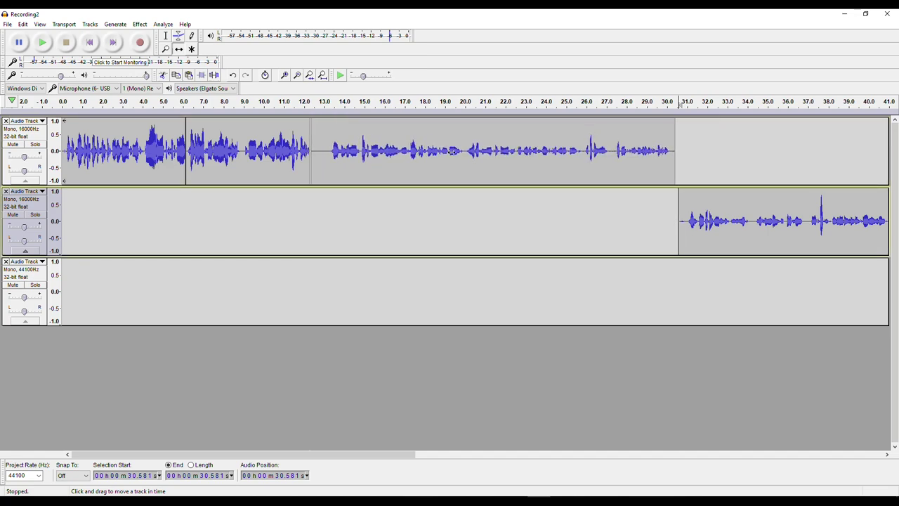
mouse_move(451, 151)
mouse_down()
mouse_move(428, 309)
mouse_move(431, 212)
mouse_move(422, 237)
mouse_move(466, 133)
mouse_move(438, 281)
mouse_move(489, 141)
mouse_move(449, 288)
mouse_move(470, 141)
mouse_move(447, 142)
mouse_up()
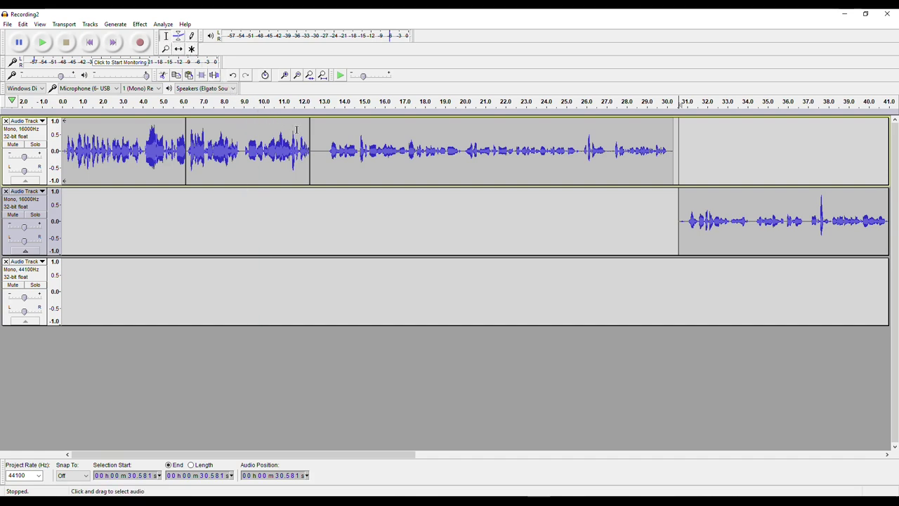
Split the first track's last clip at about 13.17 s, separate its silent beginning, and delete that piece
click(327, 151)
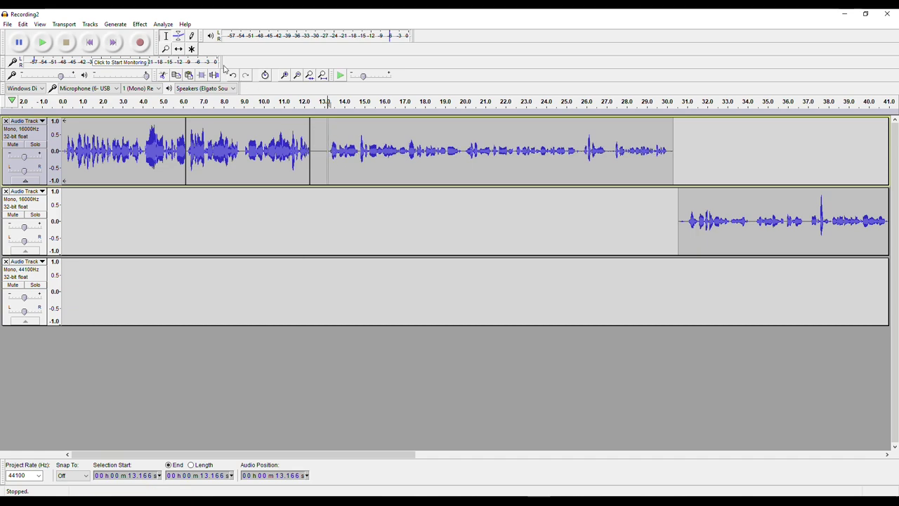
click(179, 49)
drag(492, 151, 513, 151)
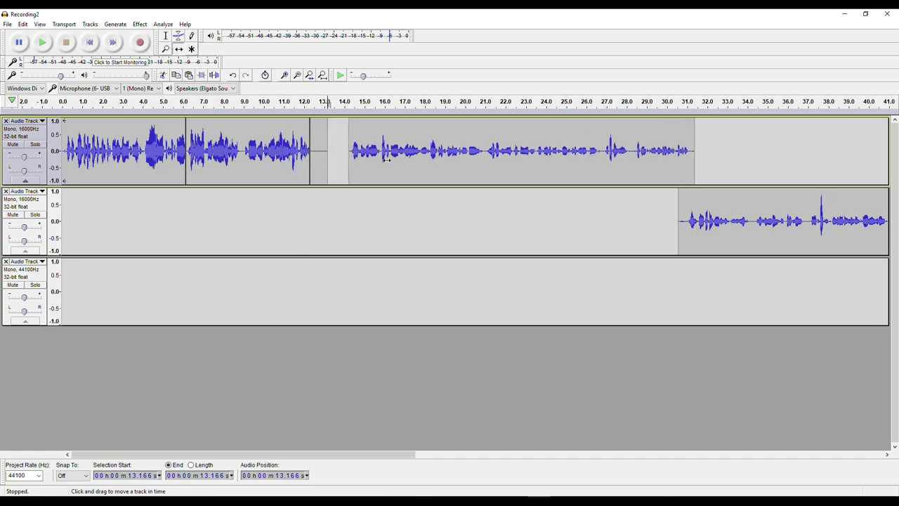
click(168, 38)
drag(330, 151, 310, 156)
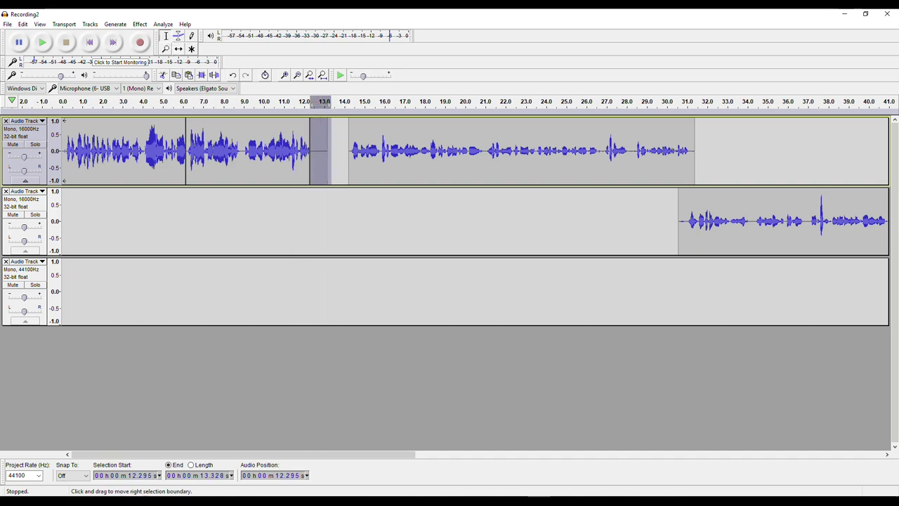
key(Delete)
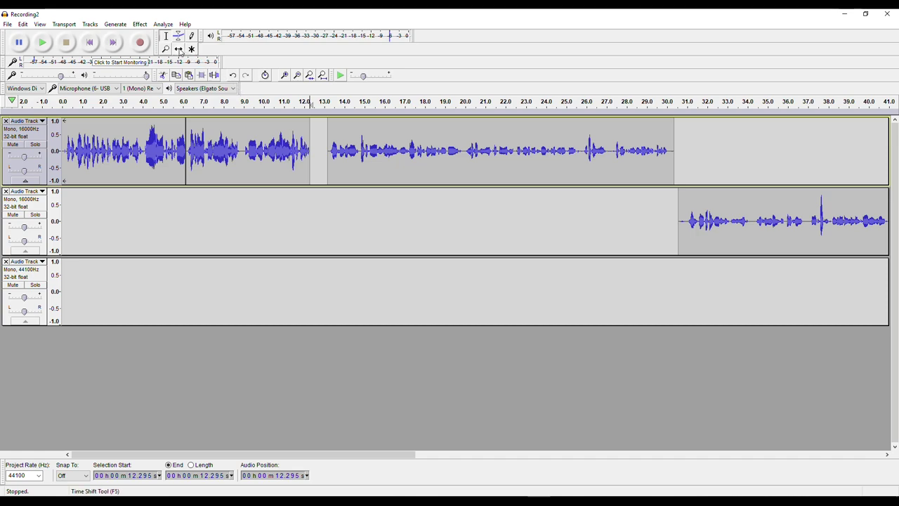
Move the trimmed last clip against the preceding audio at about 12.3 s and save the project
click(179, 51)
drag(413, 161, 393, 162)
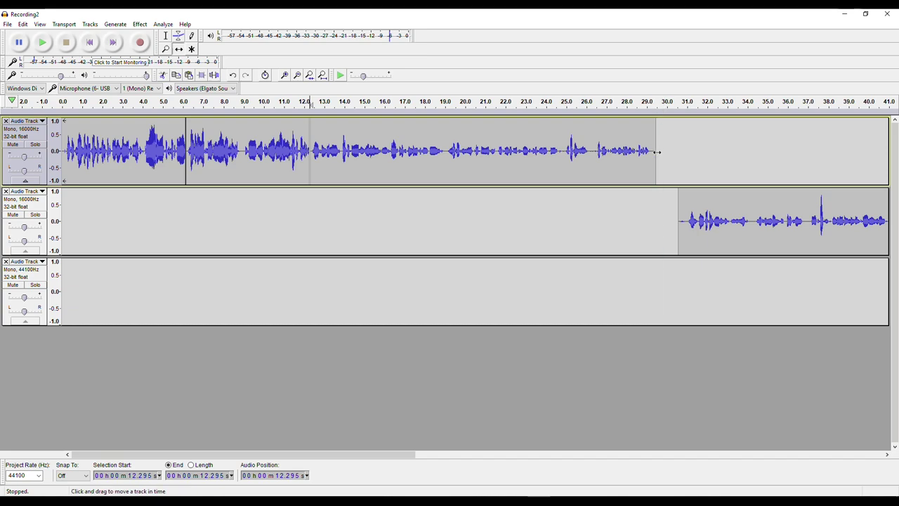
click(8, 24)
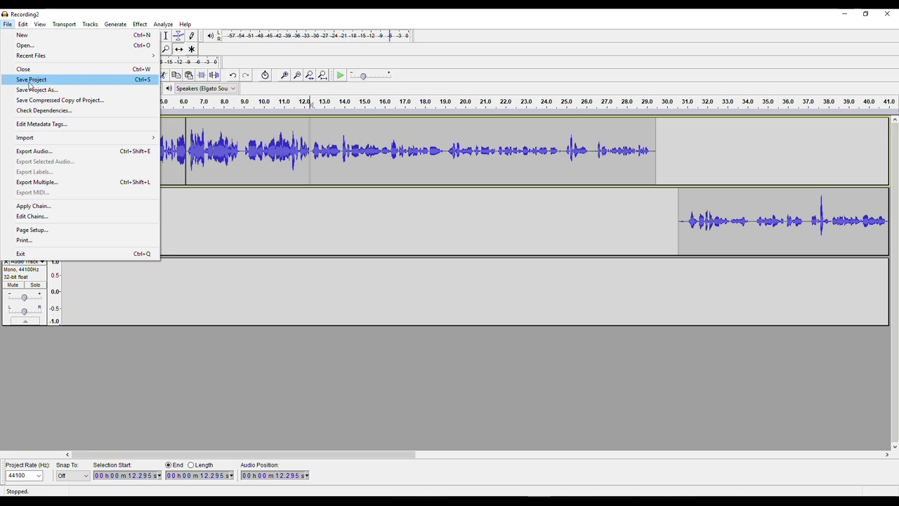
click(27, 82)
Move the second track's clip to start at about 24.6 s, overlapping the first track's speech, and play the overlap from about 24.5 s
drag(410, 454, 575, 463)
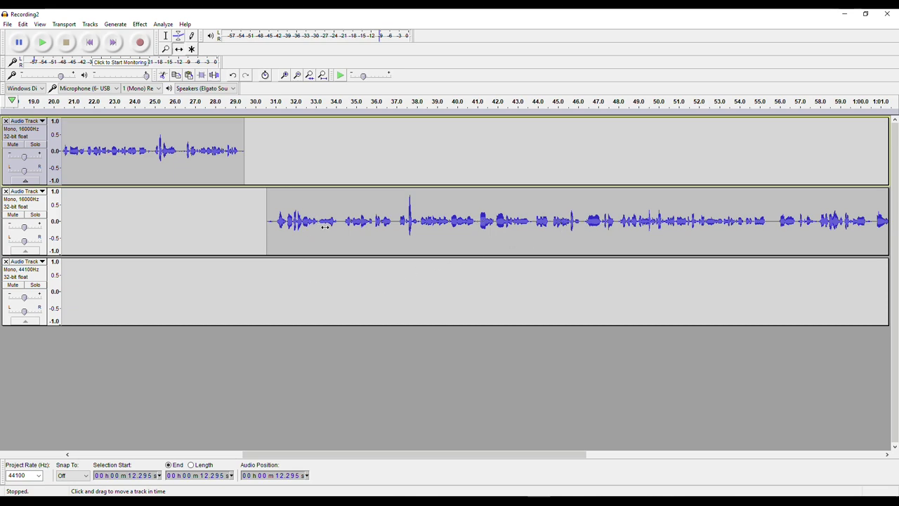
drag(327, 227, 204, 237)
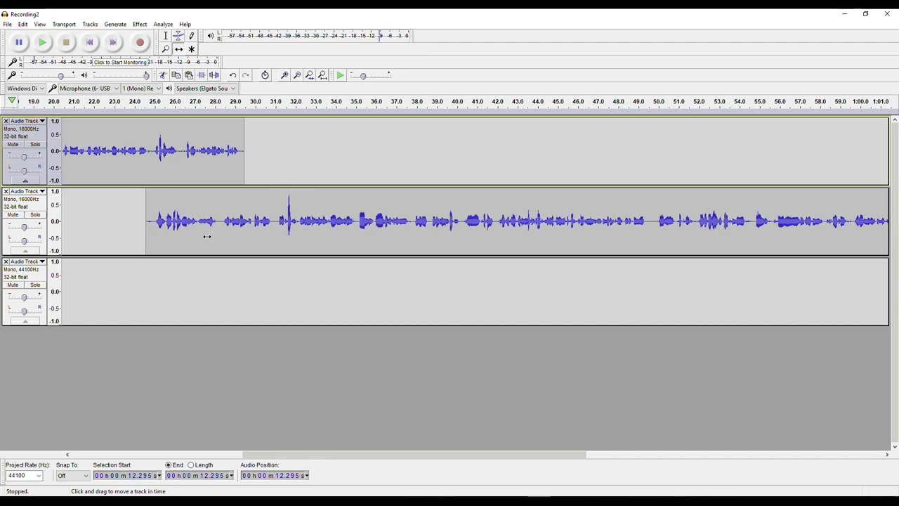
click(146, 103)
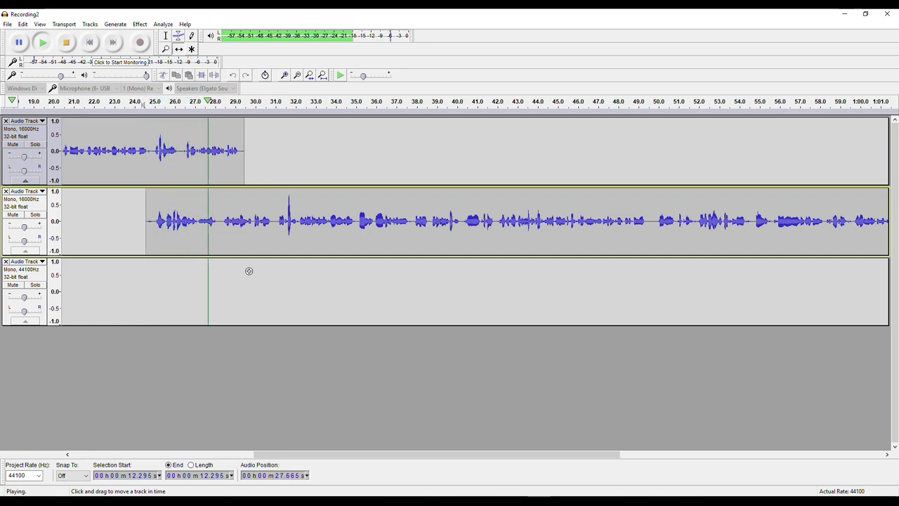
key(space)
Move the second track's clip to start at about 29.4 s, aligned with the end of the first track's audio
drag(168, 224, 267, 225)
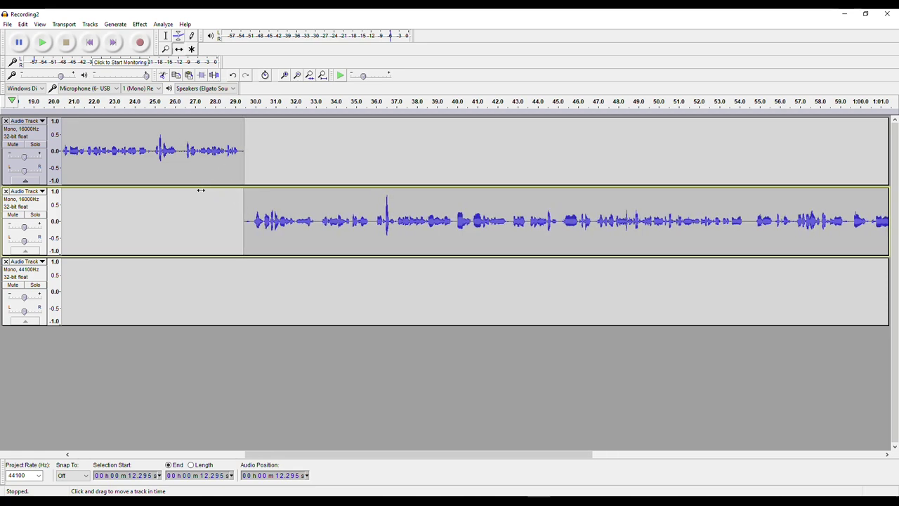
scroll(294, 243, left, 6)
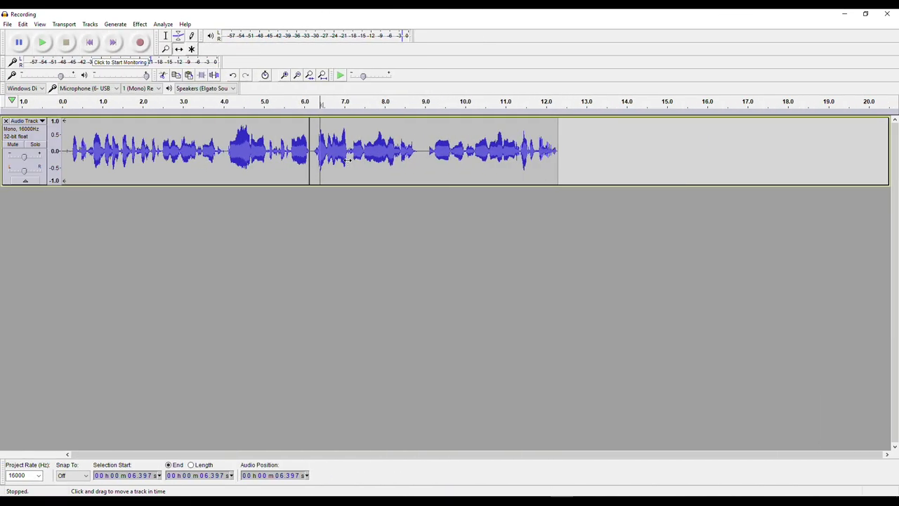
click(8, 25)
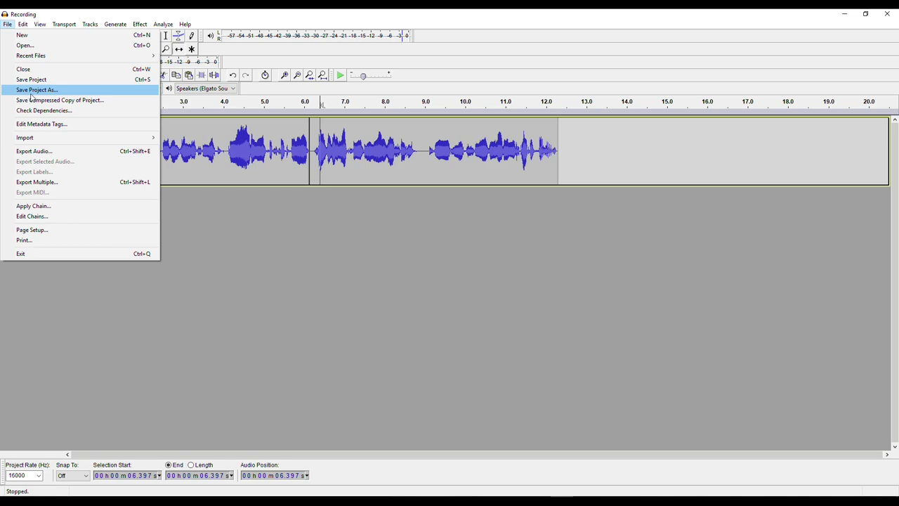
click(31, 91)
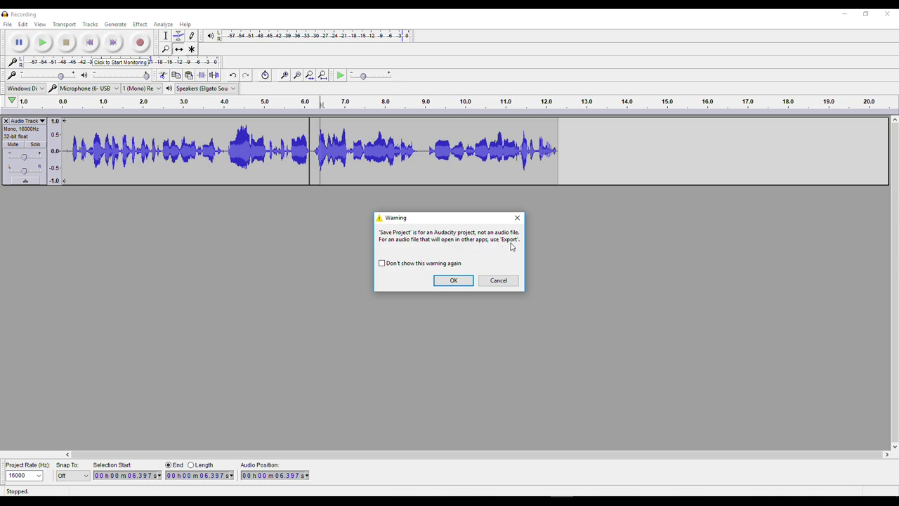
click(454, 280)
click(241, 285)
Save the project under the new name Recording2.aup in the Tutorial video folder
click(8, 24)
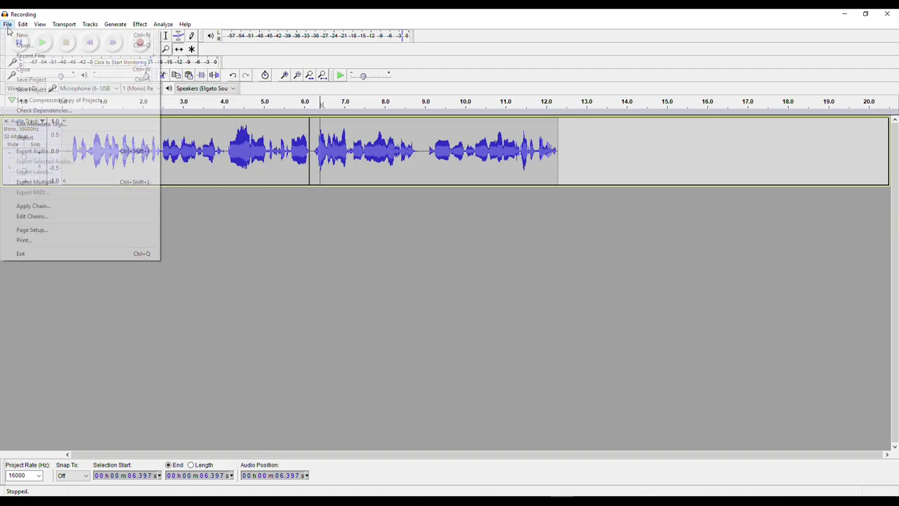
click(48, 91)
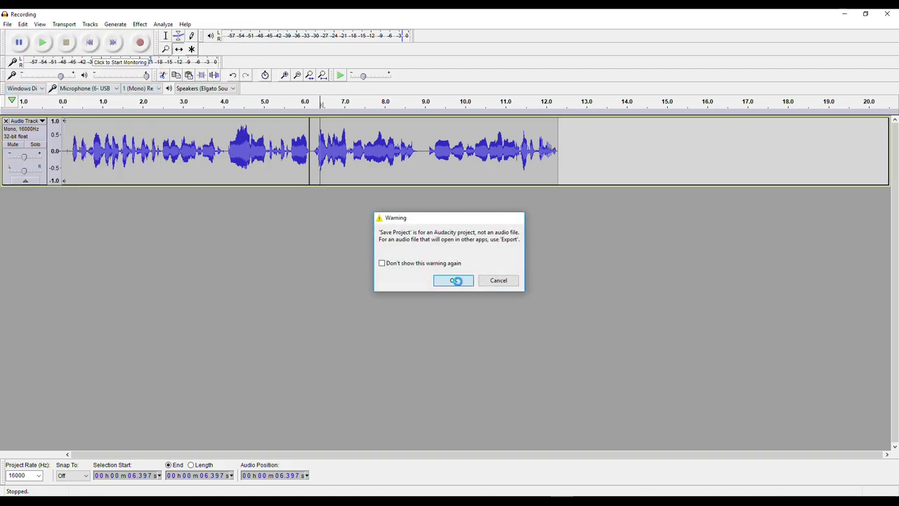
click(454, 280)
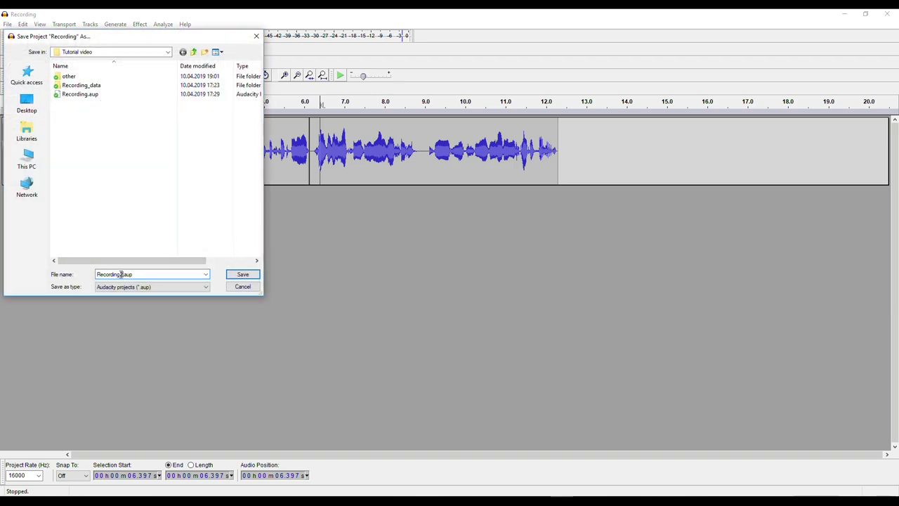
click(240, 276)
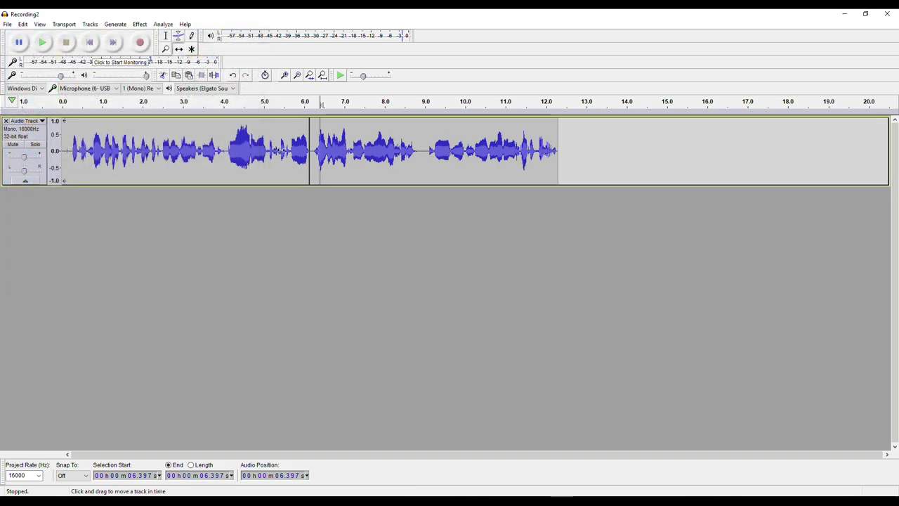
Export the audio to the Desktop as Recording2.m4a in M4A (AAC) format at quality 192
click(8, 25)
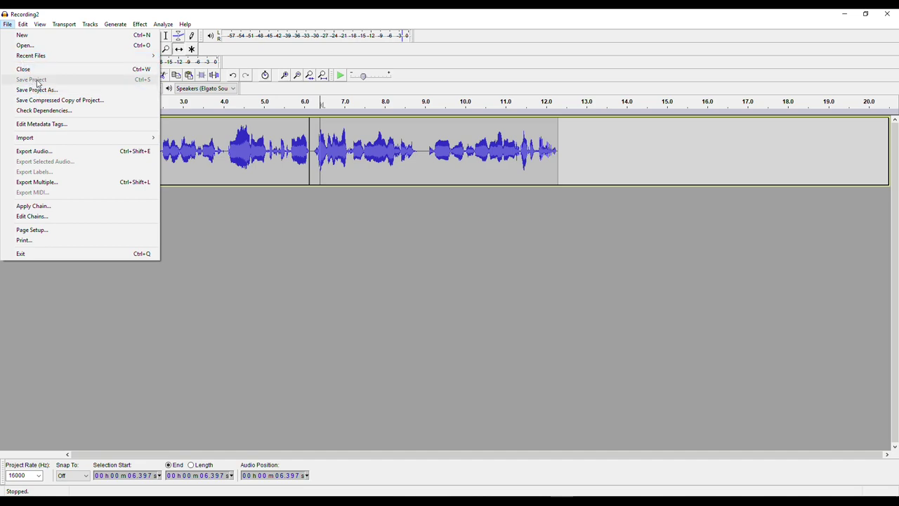
click(247, 218)
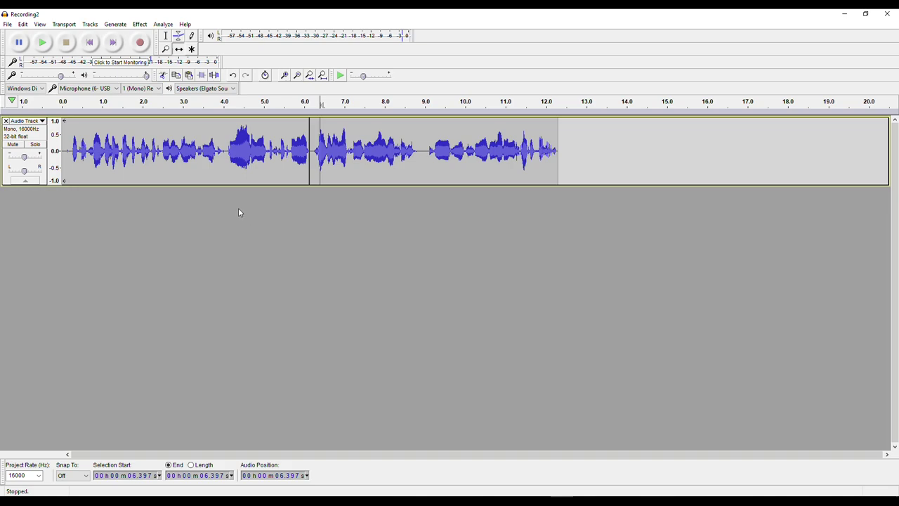
click(8, 26)
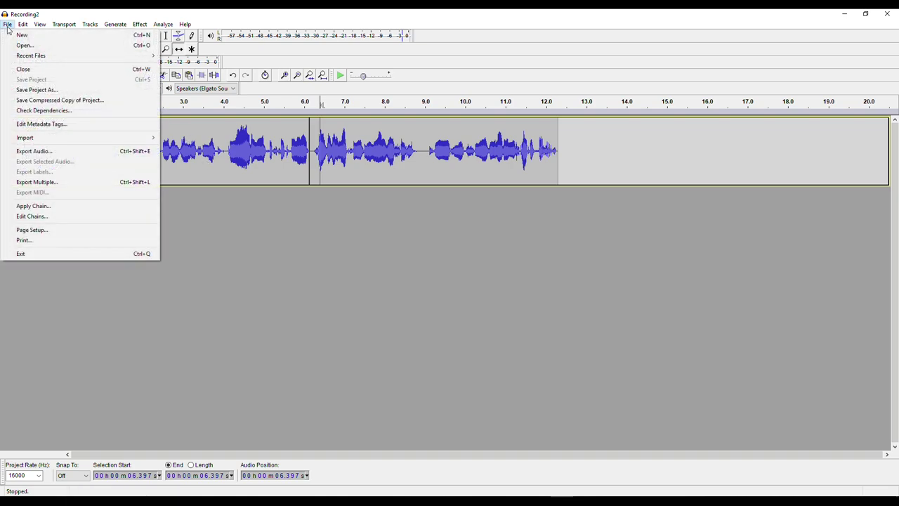
click(38, 153)
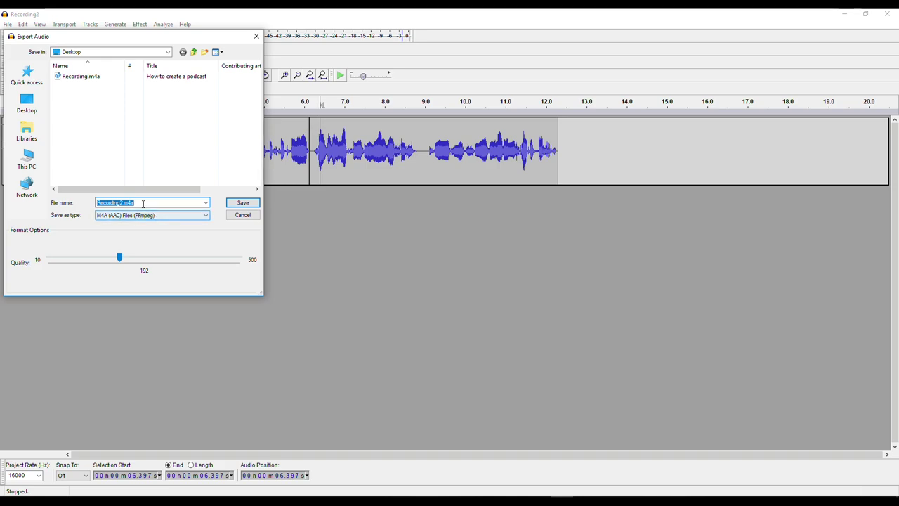
click(243, 203)
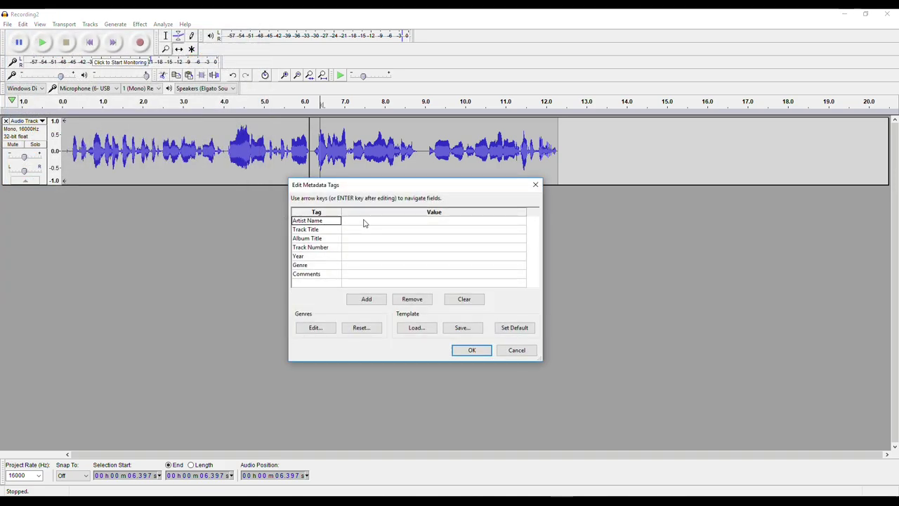
Fill in the export's metadata with the artist's name, track title "How to edit a podcast" and year 2019, and finish the export
text(Mr. Schuch)
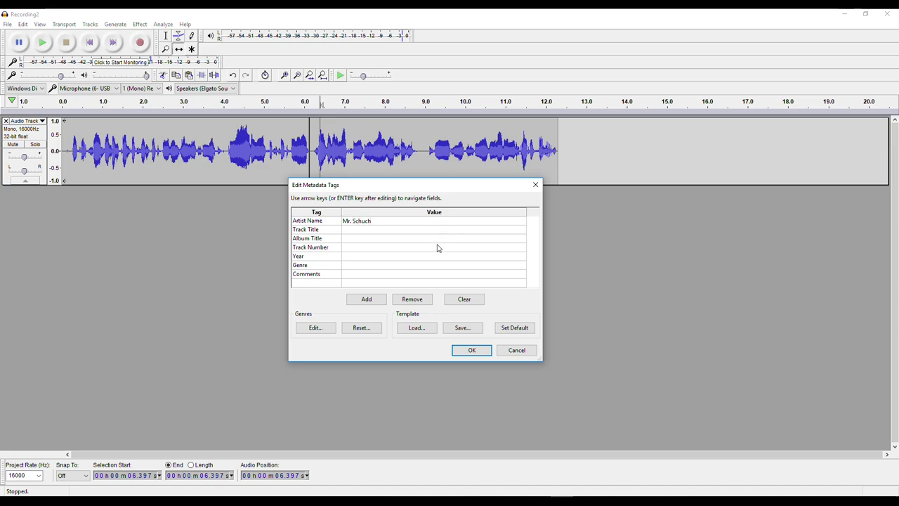
click(353, 257)
click(355, 230)
text(How to create)
key(BackSpace)
key(BackSpace)
text(edit a podcast)
click(372, 257)
text(2019)
click(471, 356)
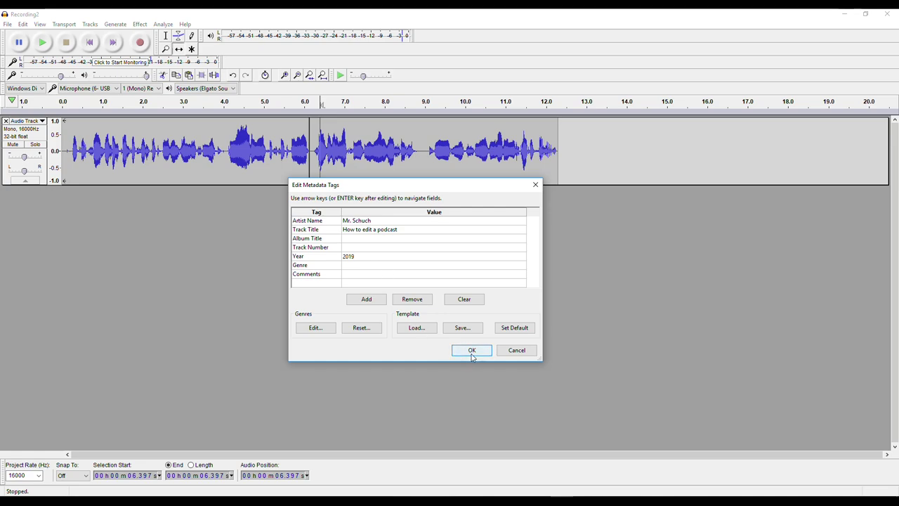
Switch to File Explorer and open the exported Recording2.m4a from the Desktop for playback
key(super+e)
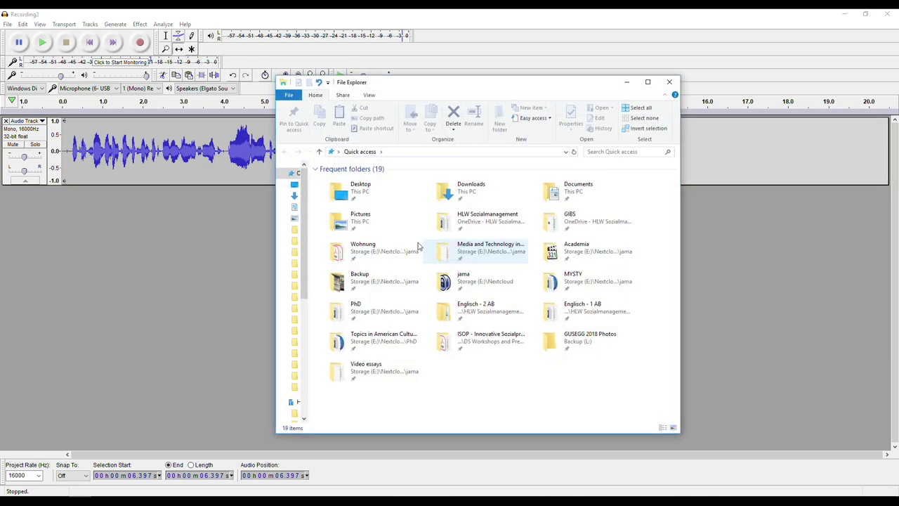
click(294, 184)
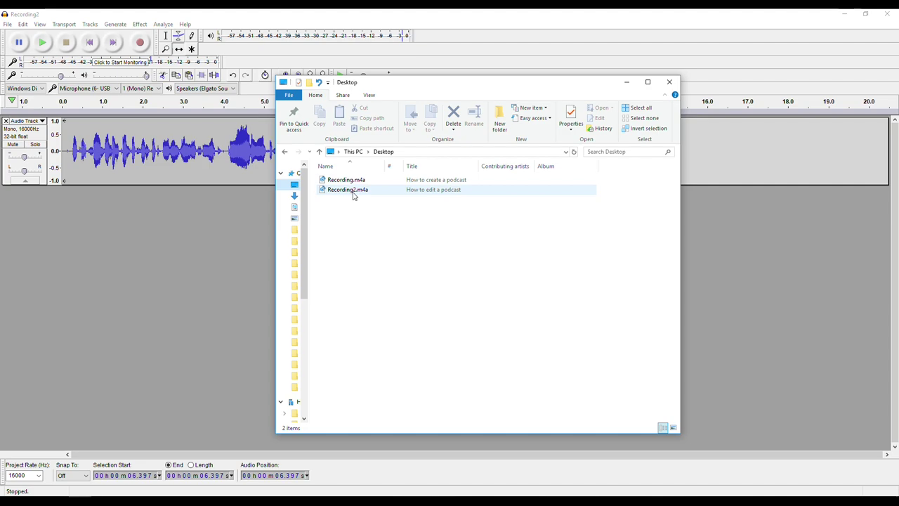
double_click(364, 191)
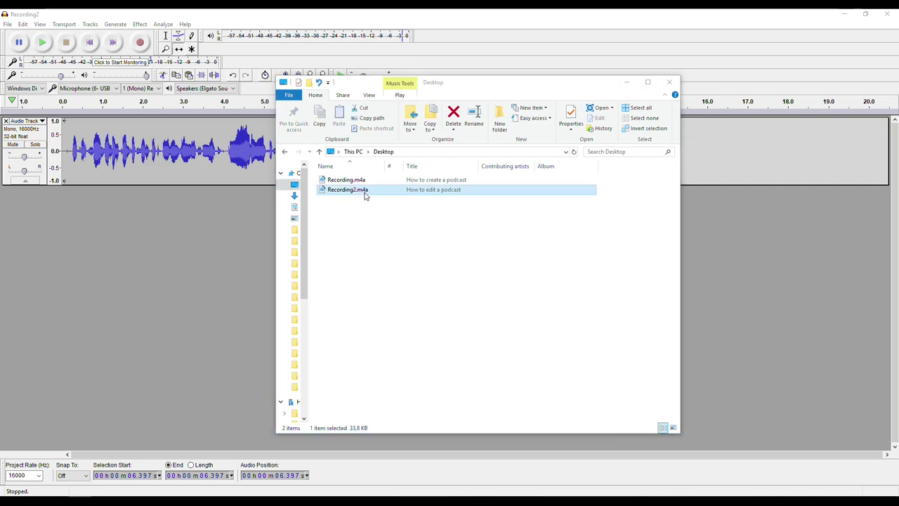